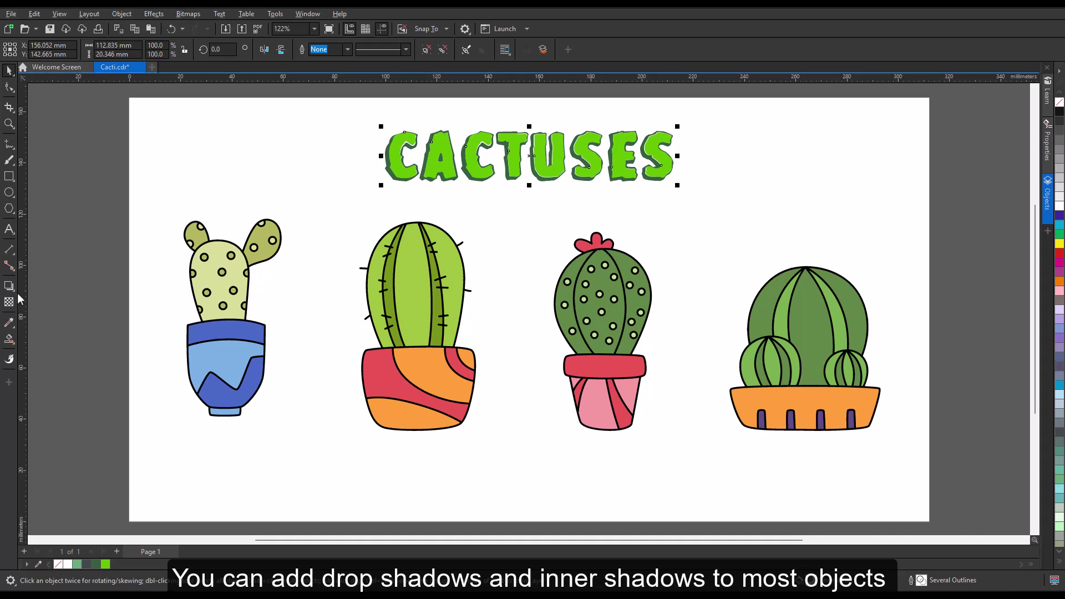
# - Add drop shadows to the CACTUSES title and the first three cacti
pyautogui.click(9, 285)
pyautogui.click(53, 286)
pyautogui.moveTo(530, 156); pyautogui.dragTo(541, 190)
pyautogui.click(214, 291)
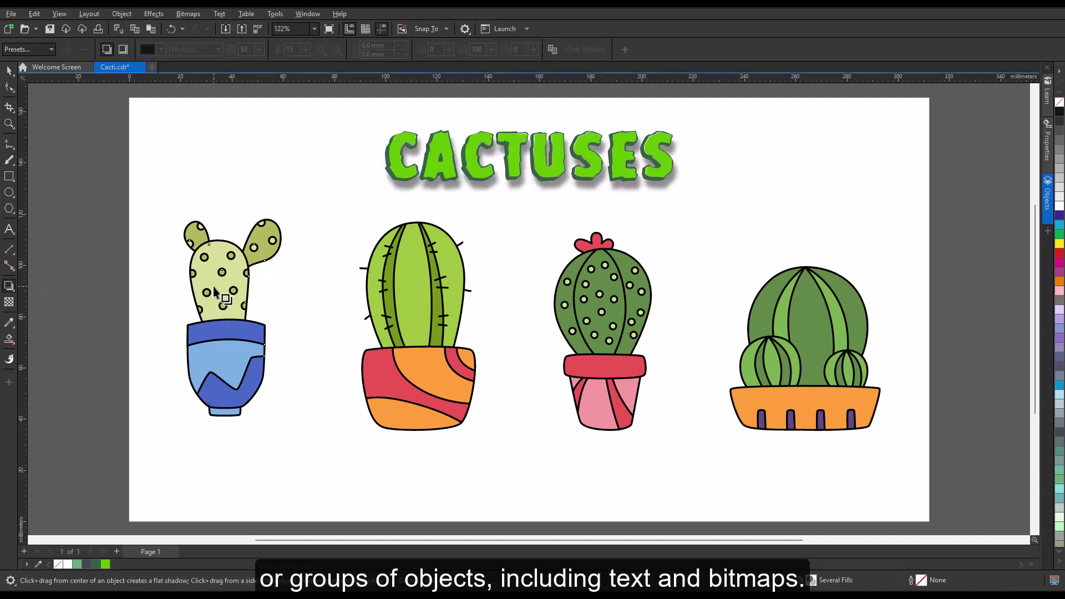
pyautogui.moveTo(233, 318); pyautogui.dragTo(280, 431)
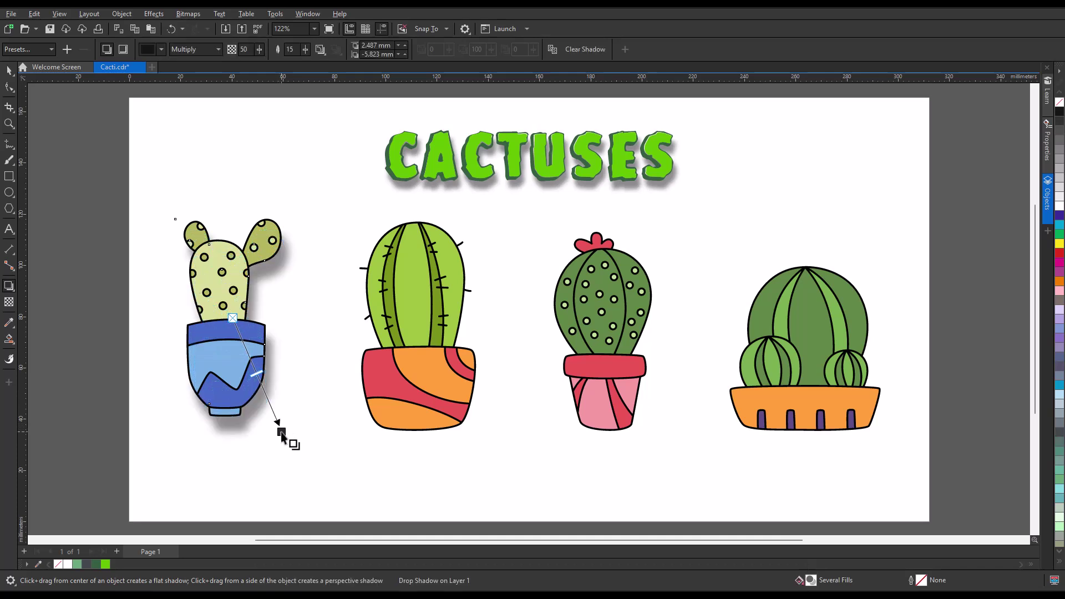
pyautogui.moveTo(418, 431); pyautogui.dragTo(424, 486)
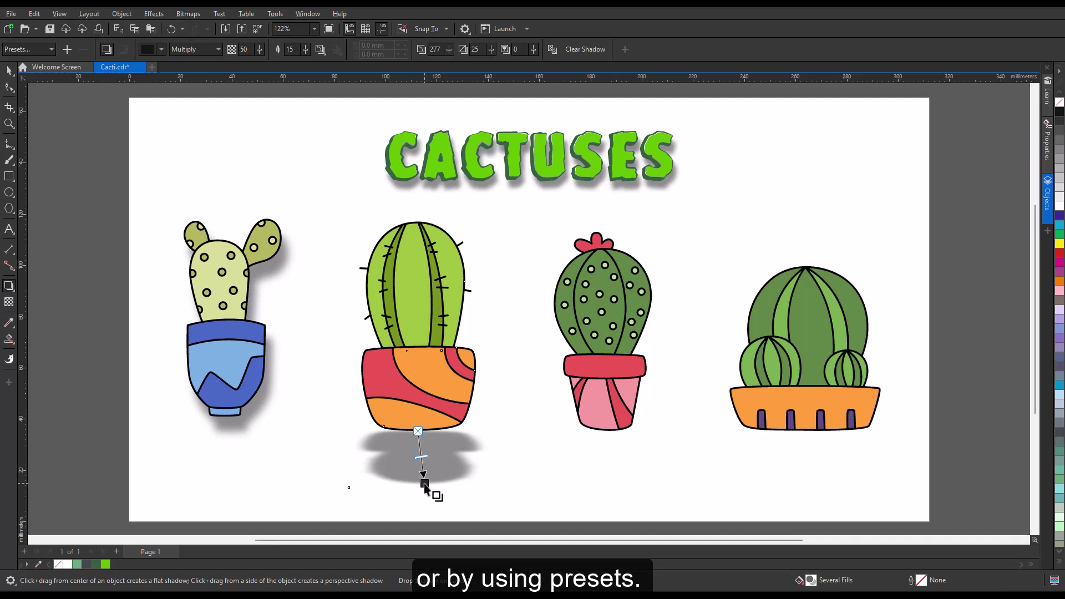
pyautogui.moveTo(608, 429); pyautogui.dragTo(699, 326)
# - Cast a green shadow upward behind the fourth cactus and set the third shadow's feathering direction
pyautogui.click(819, 430)
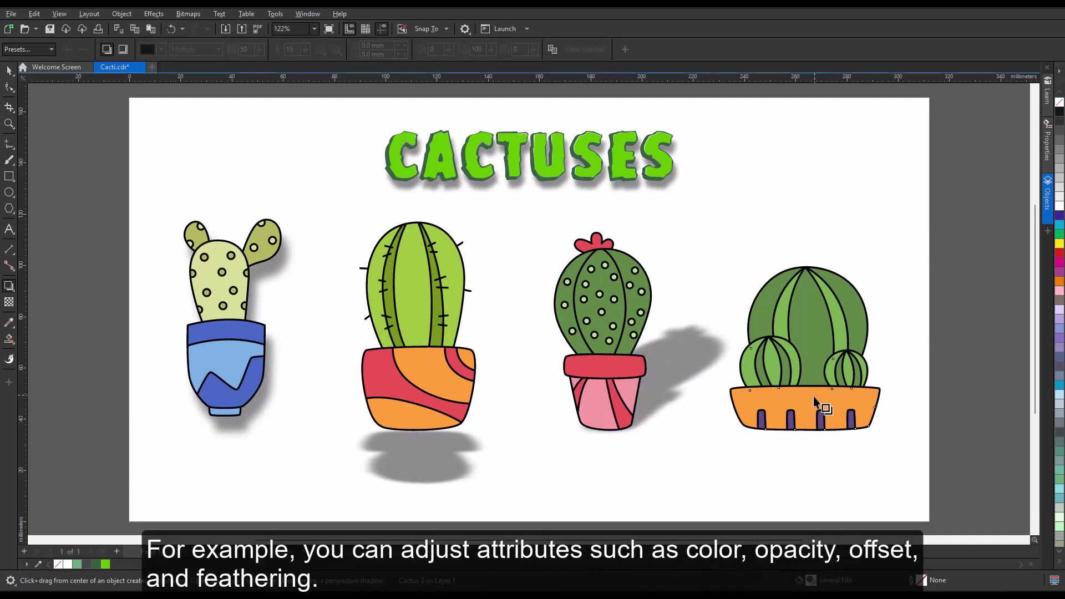
pyautogui.moveTo(814, 401); pyautogui.dragTo(803, 231)
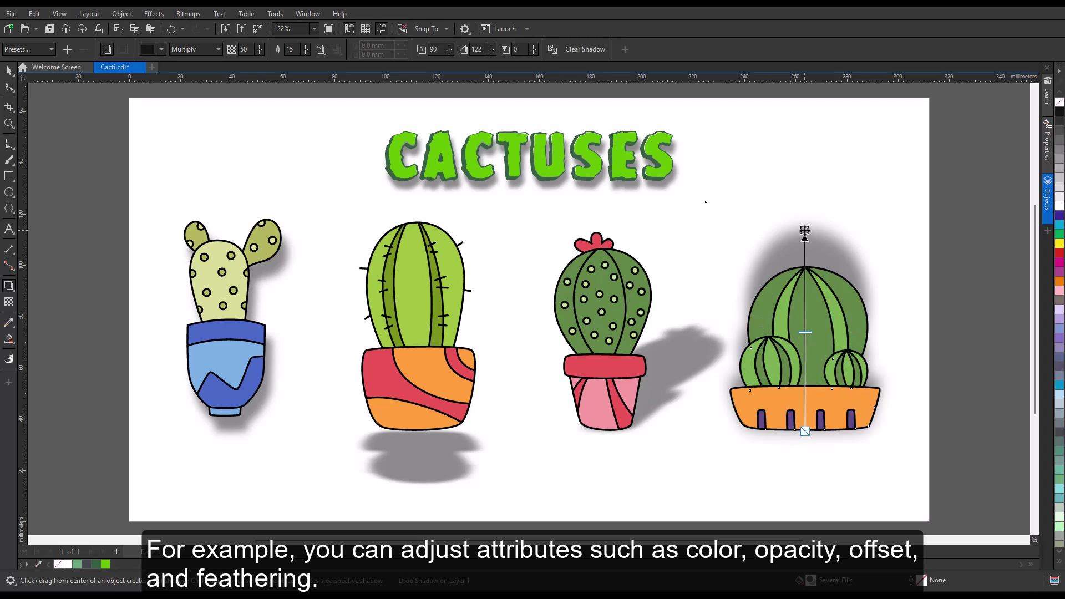
pyautogui.moveTo(1059, 233); pyautogui.dragTo(805, 230)
pyautogui.click(663, 367)
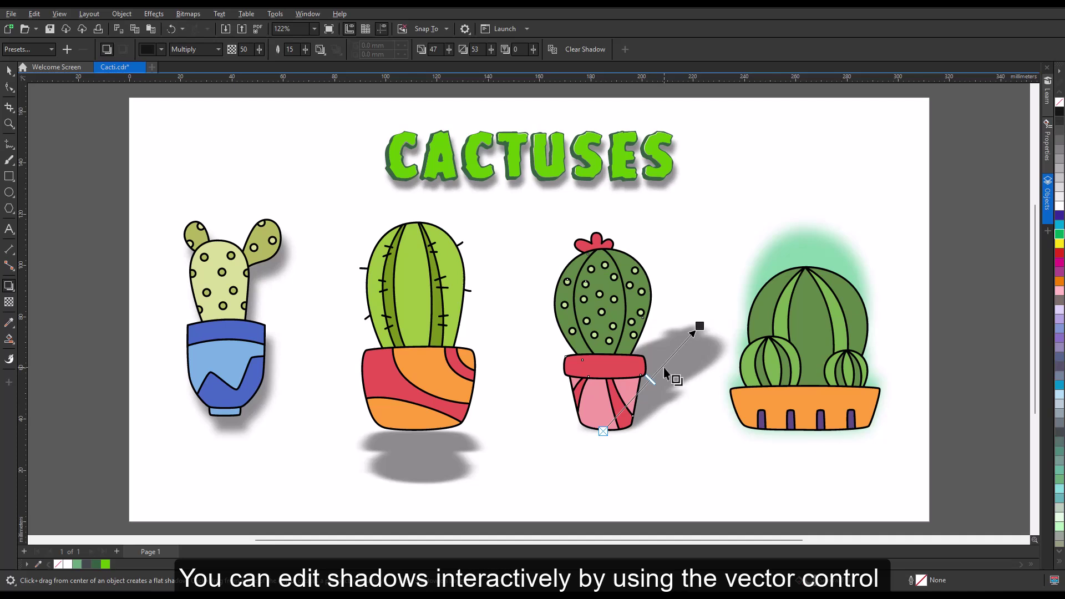
pyautogui.click(321, 51)
pyautogui.click(338, 83)
# - Set the second cactus's shadow opacity to 22 and redirect the first cactus's shadow down-left
pyautogui.click(423, 476)
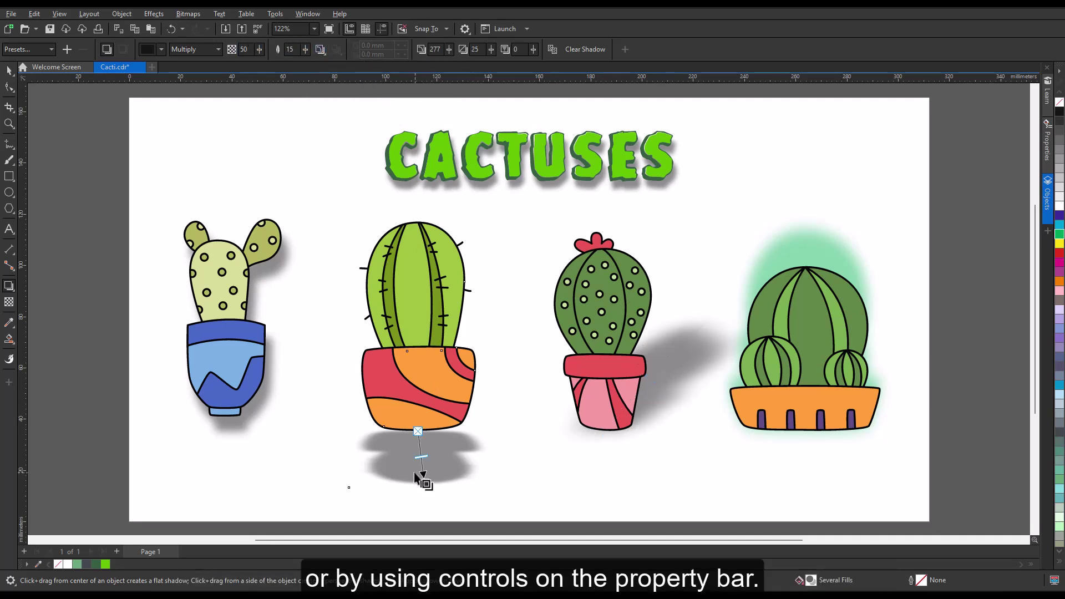
pyautogui.click(230, 49)
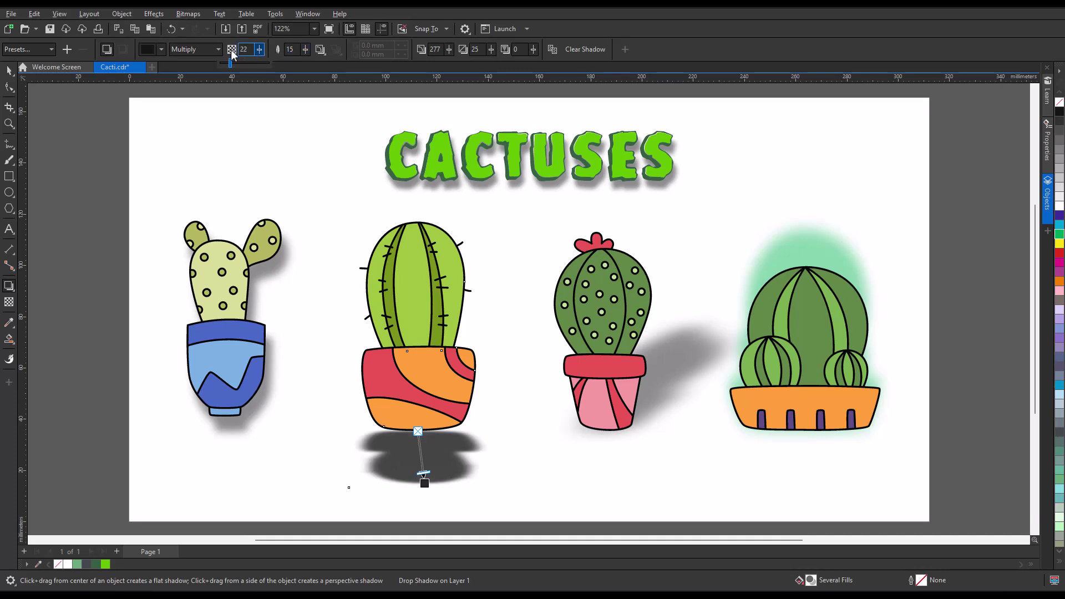
pyautogui.write('22')
pyautogui.press('Return')
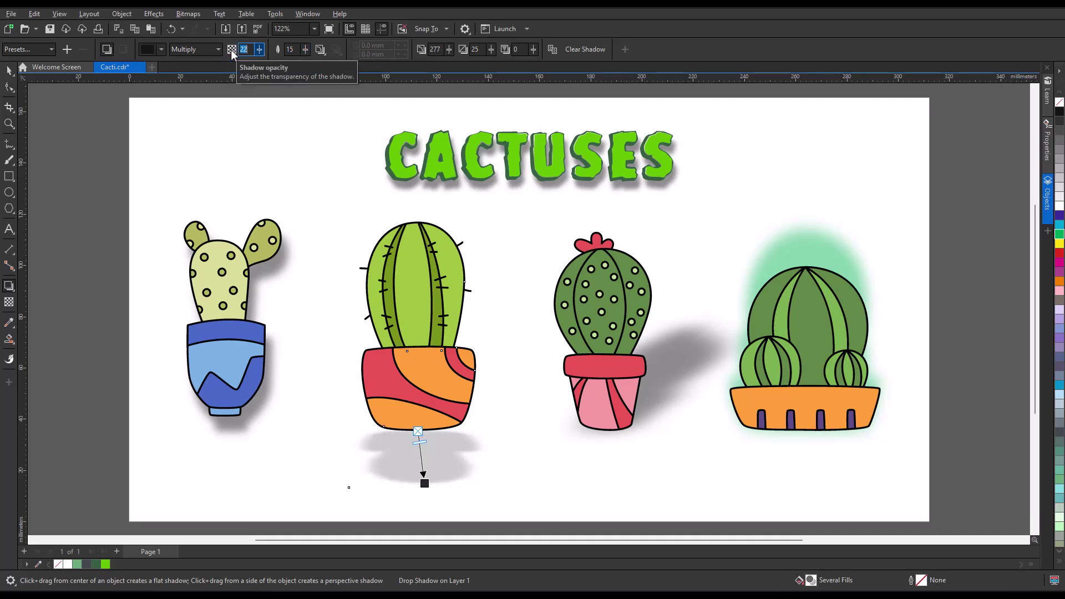
pyautogui.moveTo(257, 425); pyautogui.dragTo(157, 411)
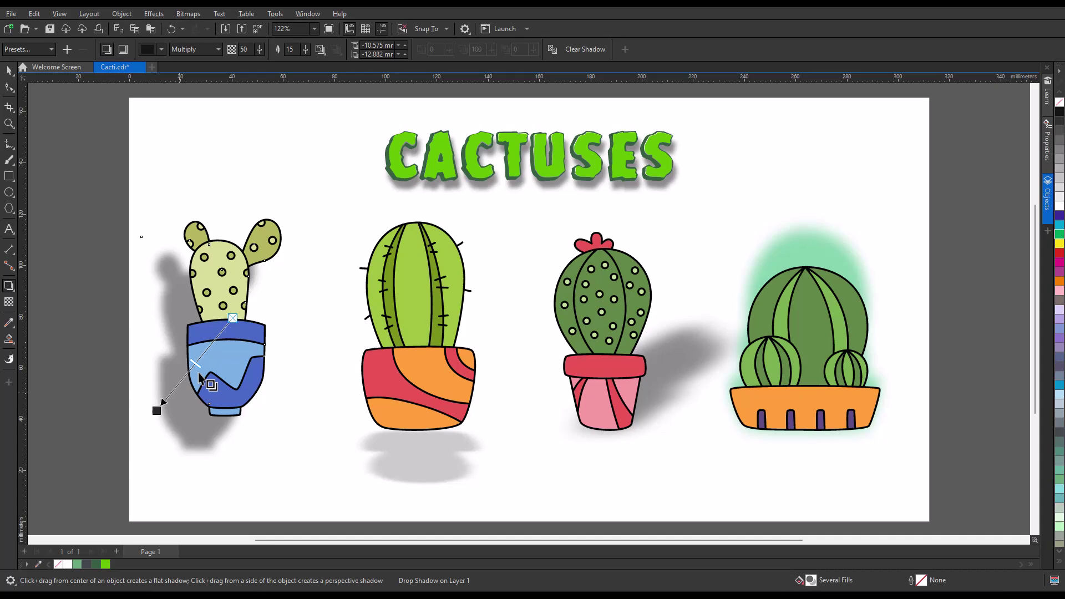
pyautogui.click(320, 50)
# - Lighten the first cactus's shadow to opacity 34 and give DROP SHADOW a Flat Bottom Right shadow
pyautogui.click(244, 48)
pyautogui.moveTo(261, 63); pyautogui.dragTo(252, 62)
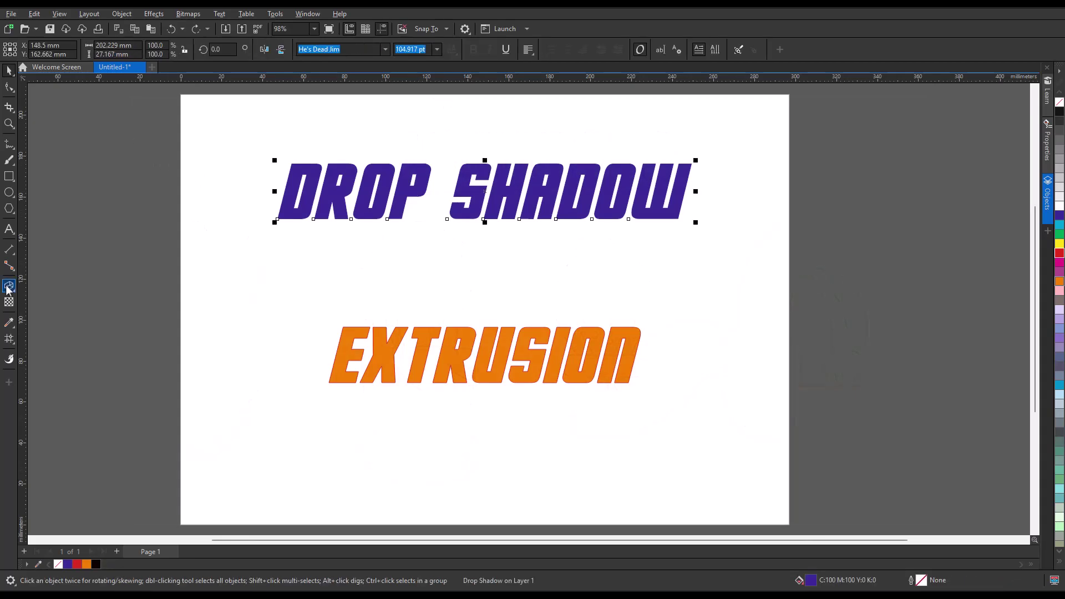
pyautogui.click(8, 287)
pyautogui.click(45, 322)
pyautogui.click(53, 50)
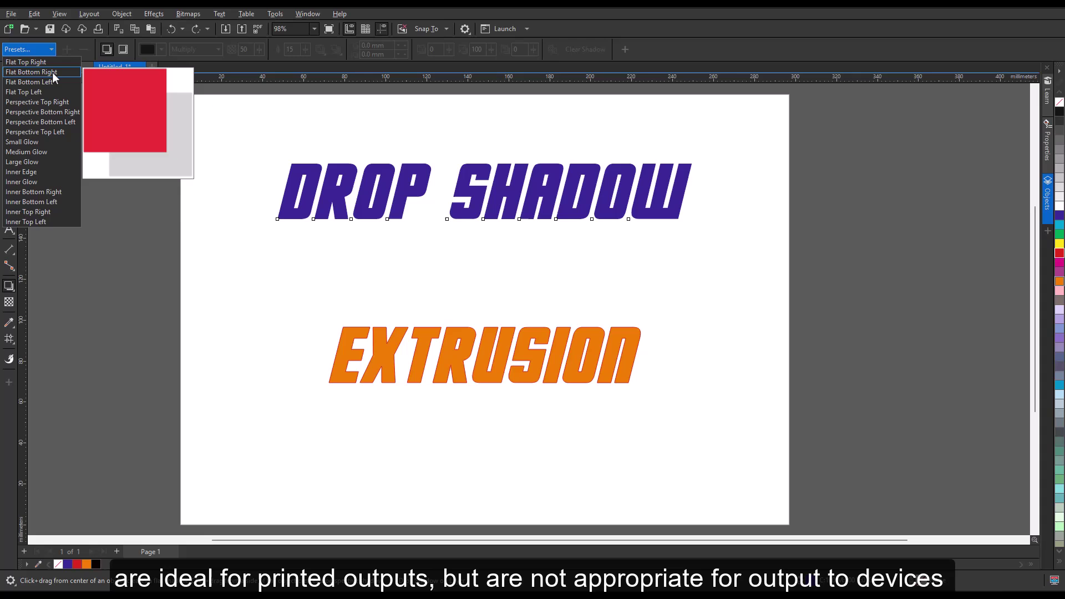
pyautogui.click(52, 71)
pyautogui.moveTo(553, 255); pyautogui.dragTo(513, 226)
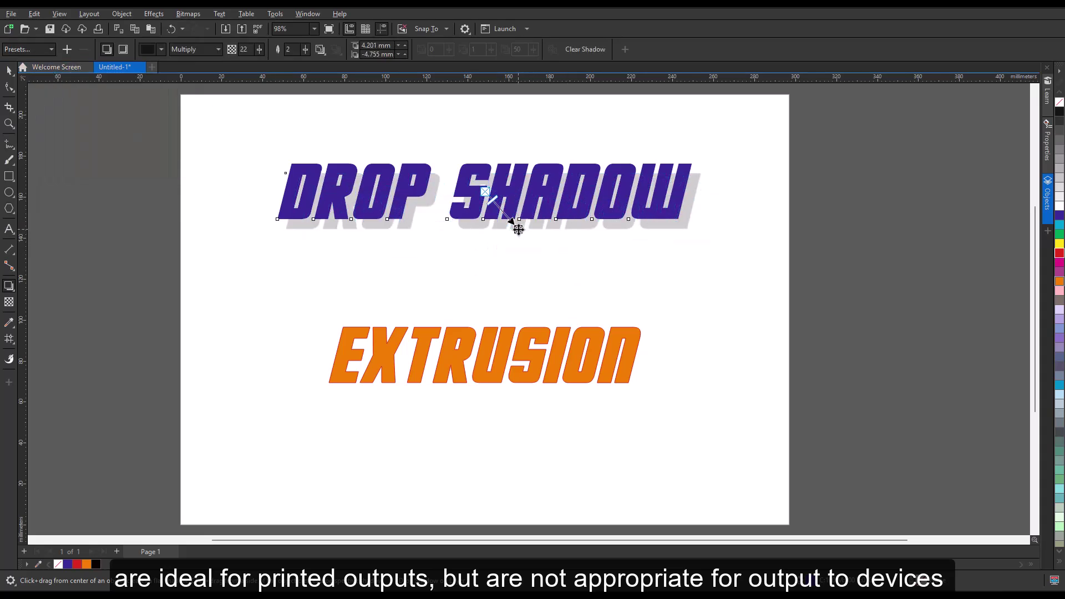
pyautogui.press('space')
# - Extrude the EXTRUSION text into 3-D with a dark brown extrusion colour
pyautogui.click(487, 352)
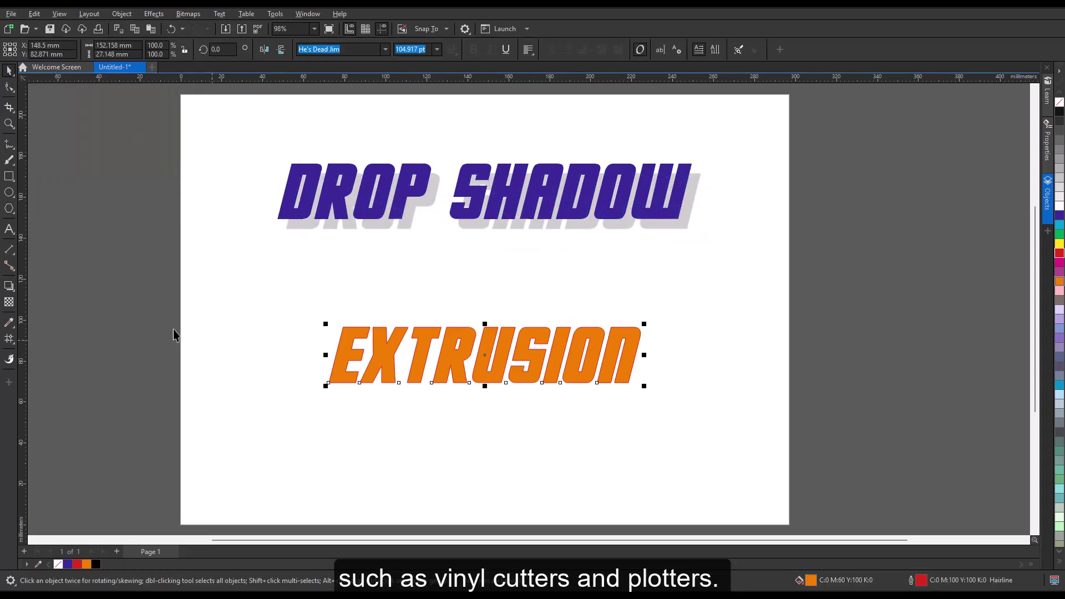
pyautogui.click(10, 290)
pyautogui.click(12, 292)
pyautogui.click(33, 347)
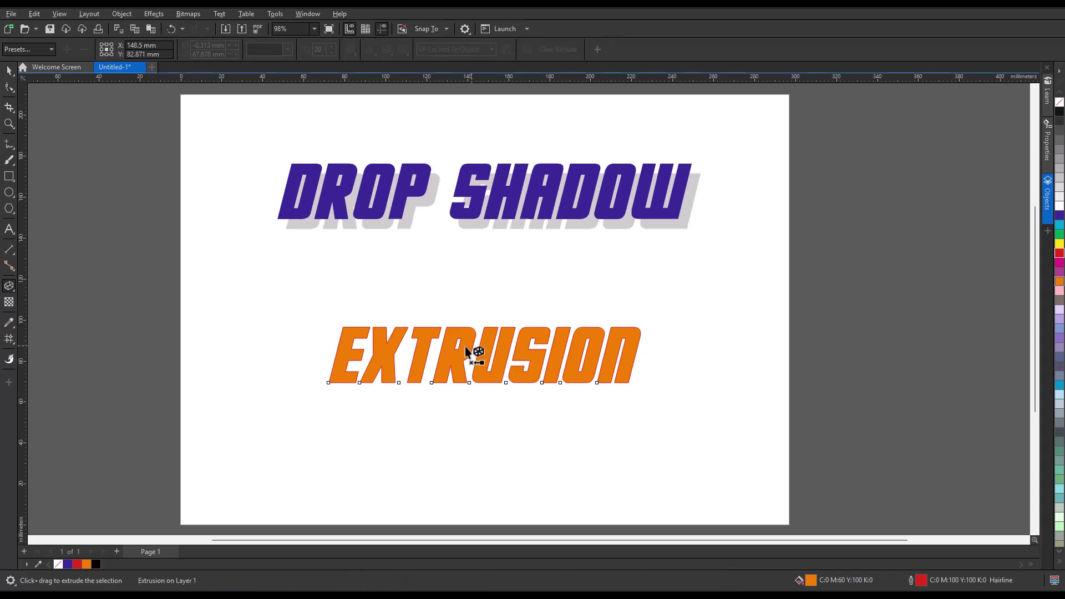
pyautogui.moveTo(465, 346); pyautogui.dragTo(480, 254)
pyautogui.click(378, 54)
pyautogui.click(383, 103)
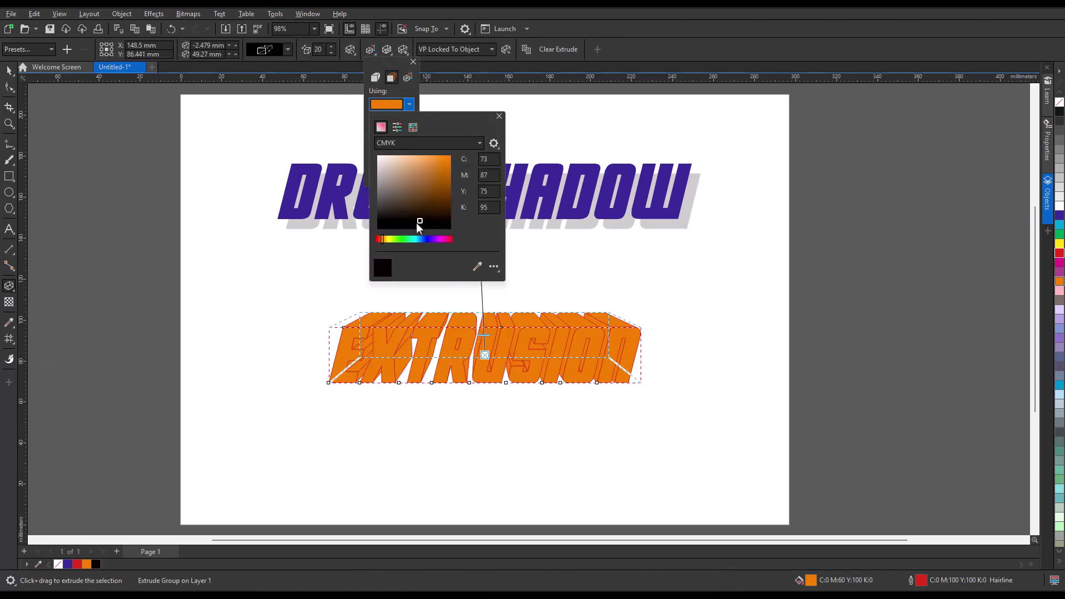
pyautogui.click(416, 220)
pyautogui.click(67, 114)
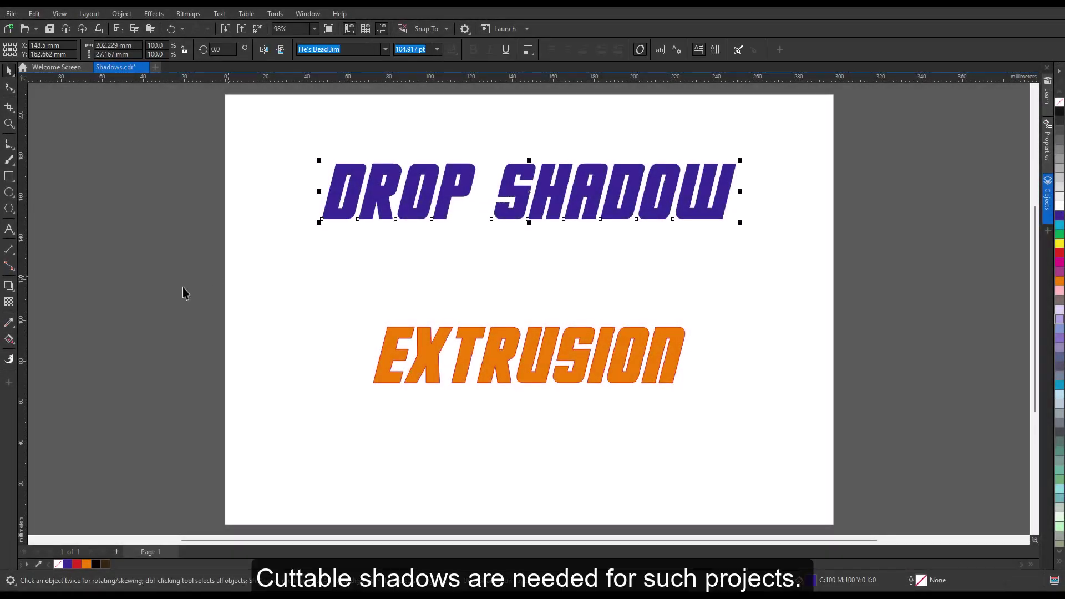
# - Extend a block shadow below DROP SHADOW and colour it purple #C511F2
pyautogui.click(9, 285)
pyautogui.click(66, 360)
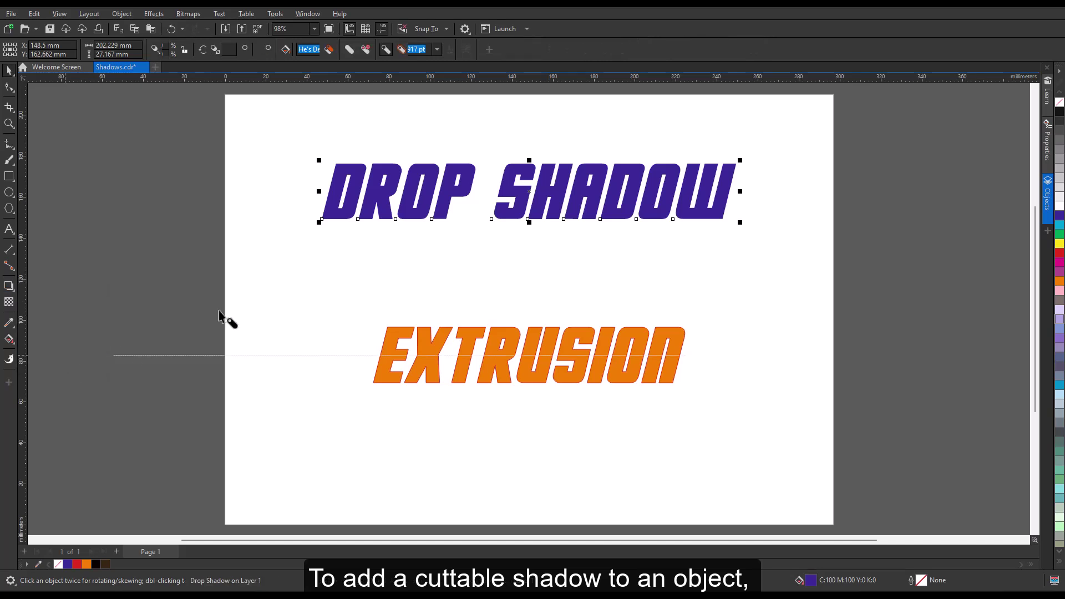
pyautogui.moveTo(447, 181); pyautogui.dragTo(529, 201)
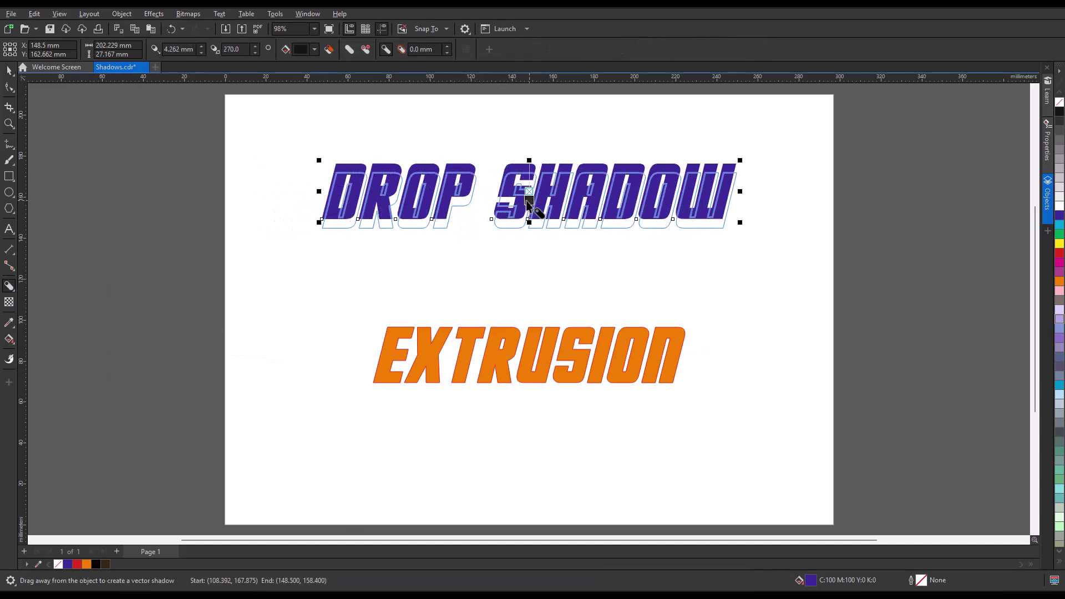
pyautogui.click(314, 49)
pyautogui.click(369, 105)
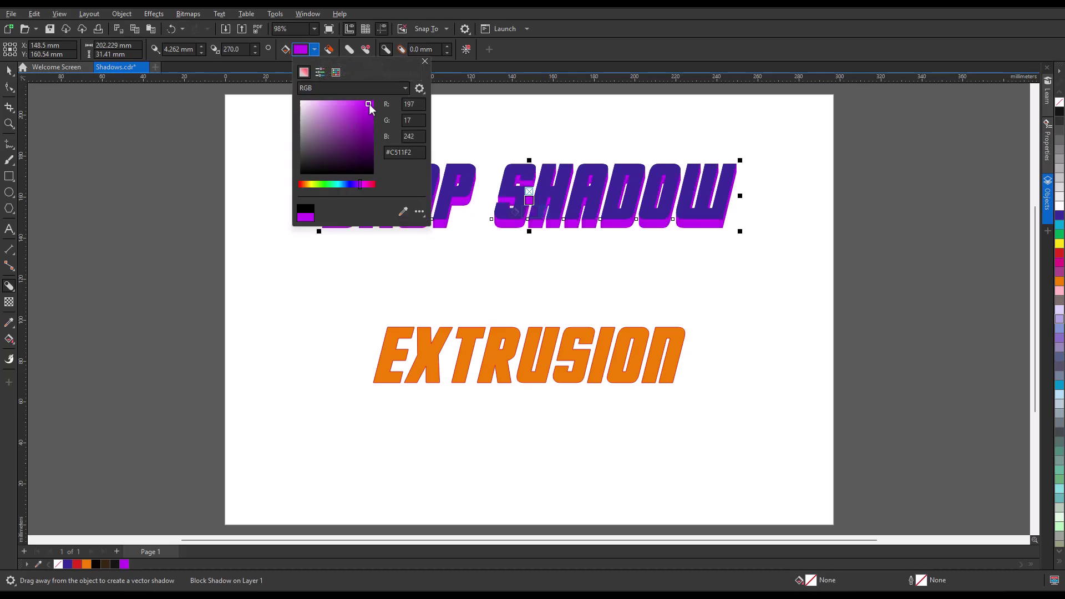
pyautogui.click(425, 61)
pyautogui.click(379, 441)
pyautogui.click(469, 348)
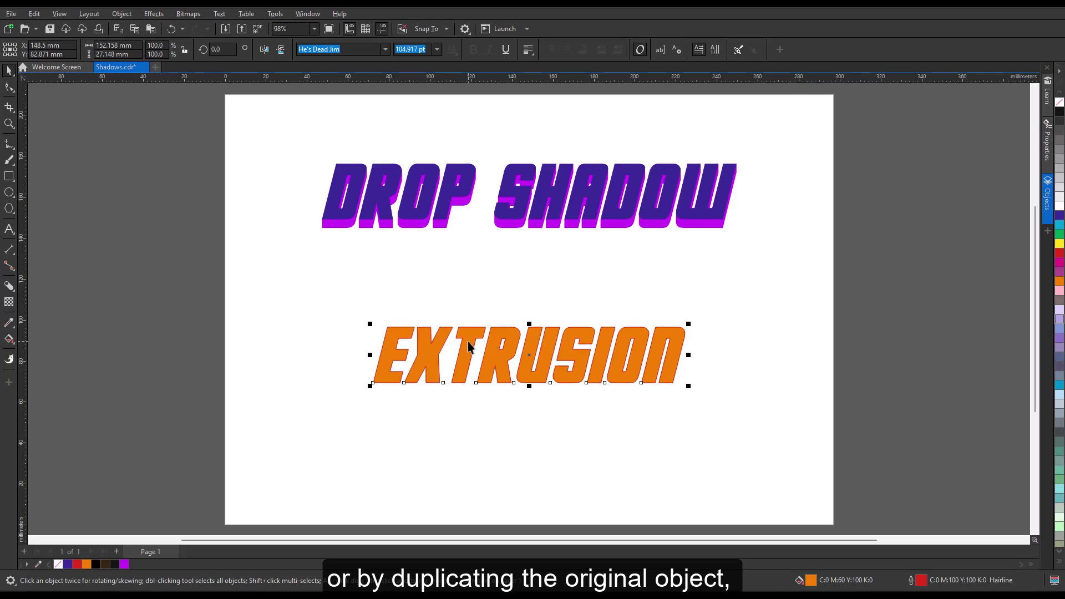
# - Duplicate EXTRUSION, fill the copy purple, and place it behind the orange text nudged left
pyautogui.moveTo(534, 364); pyautogui.dragTo(536, 419)
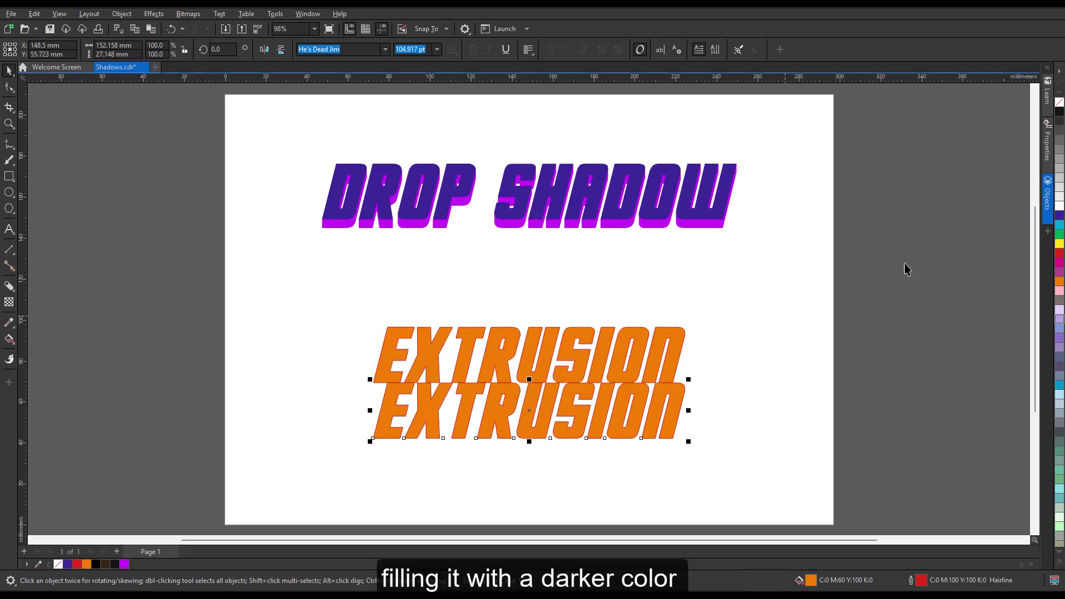
pyautogui.click(1060, 215)
pyautogui.click(1048, 204)
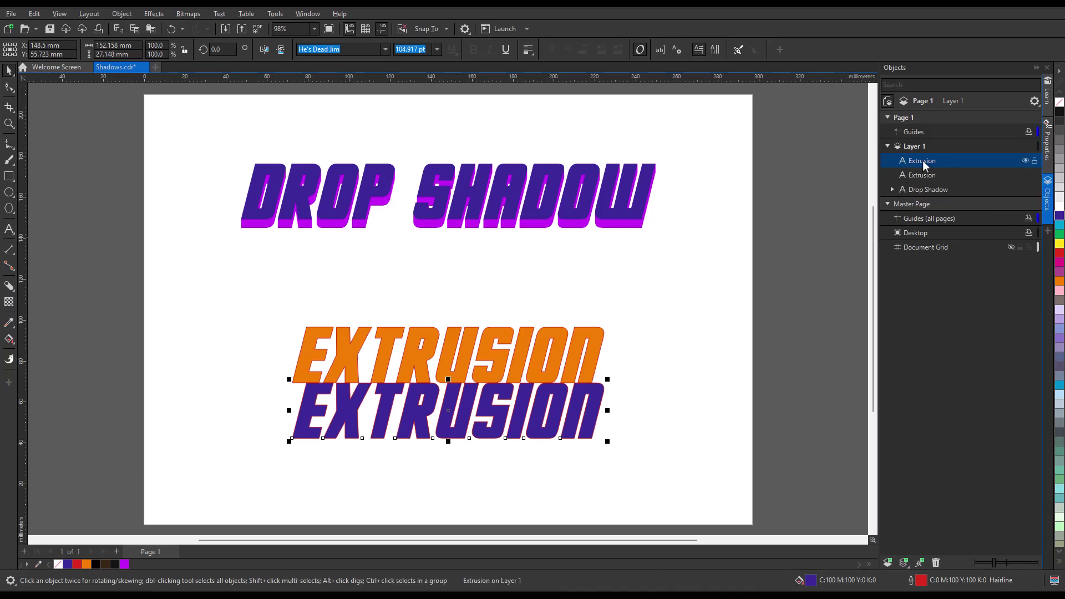
pyautogui.moveTo(922, 160); pyautogui.dragTo(916, 183)
pyautogui.moveTo(450, 415); pyautogui.dragTo(460, 366)
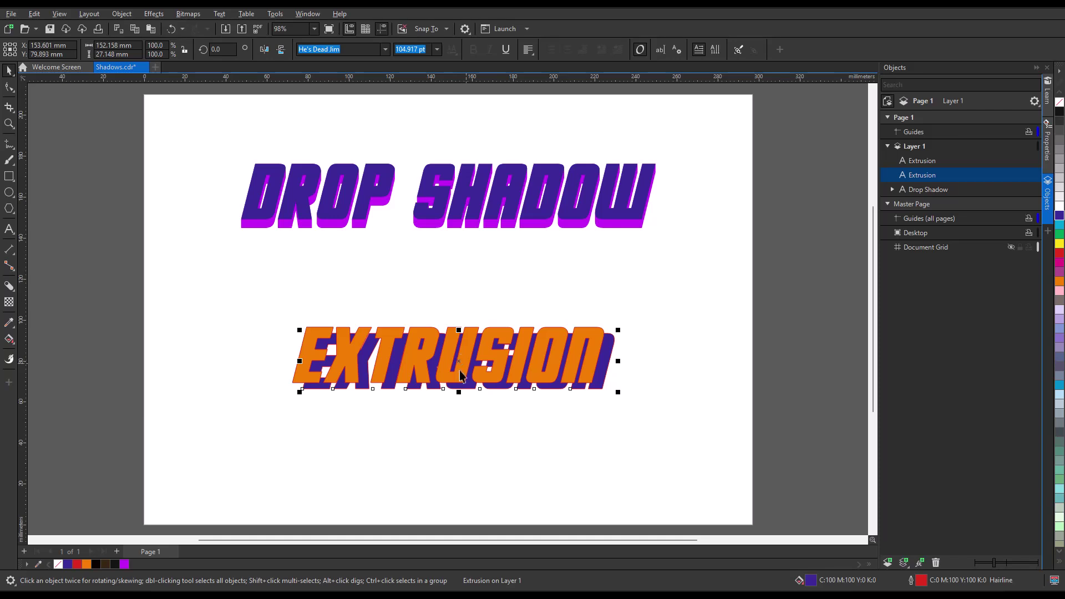
pyautogui.press('Left')
pyautogui.press('Left')
pyautogui.press('Left')
pyautogui.press('Left')
pyautogui.press('Left')
pyautogui.press('Left')
pyautogui.press('Left')
pyautogui.press('Left')
pyautogui.press('Left')
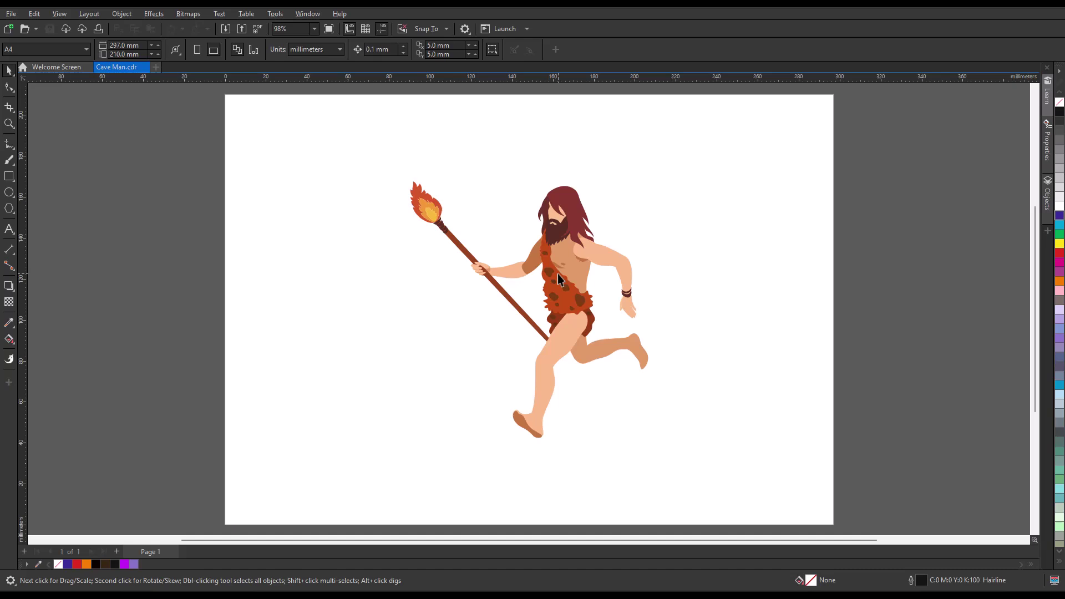
# - Replace the caveman's flat shadow with a perspective shadow cast rightward from his foot
pyautogui.click(558, 274)
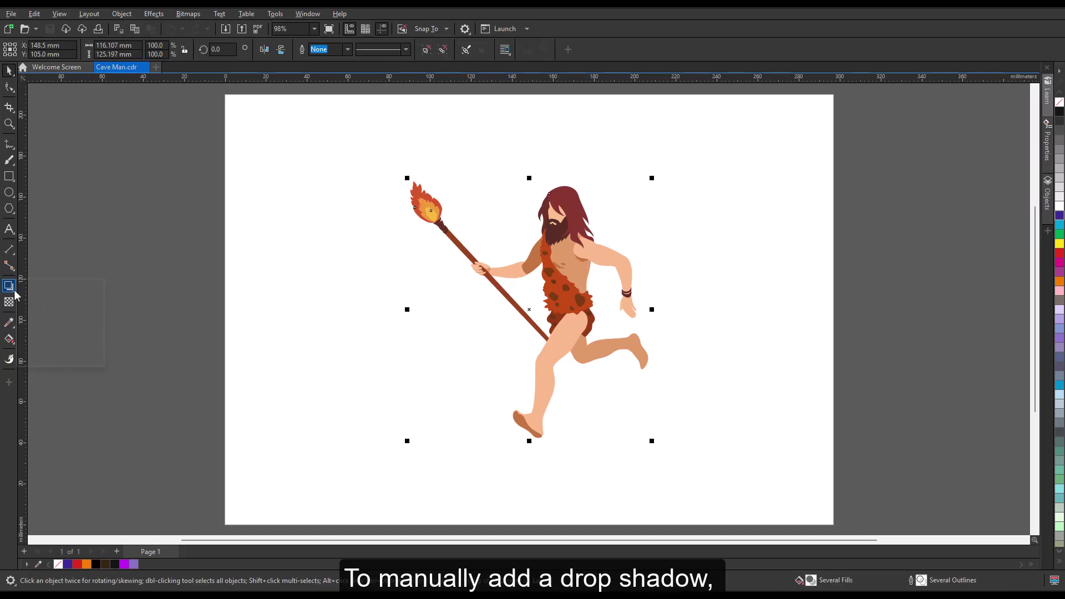
pyautogui.click(38, 285)
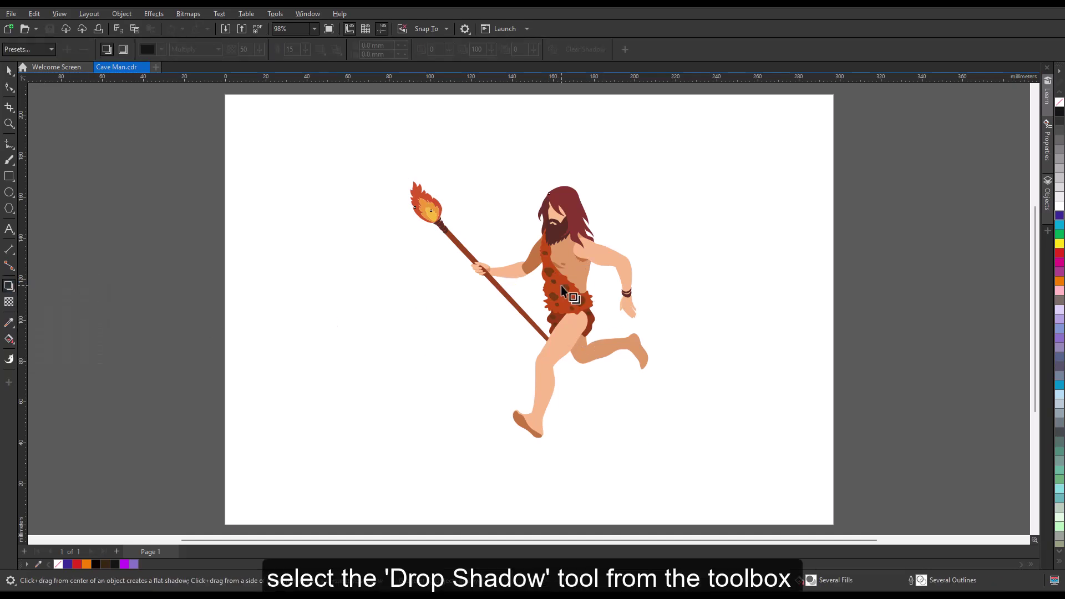
pyautogui.moveTo(561, 285); pyautogui.dragTo(689, 449)
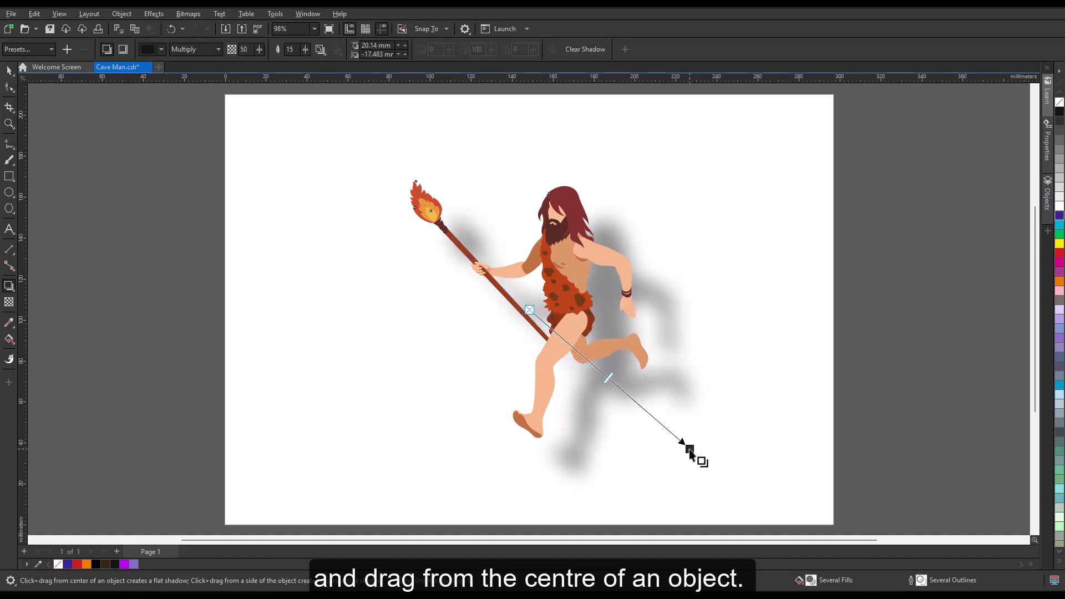
pyautogui.click(172, 29)
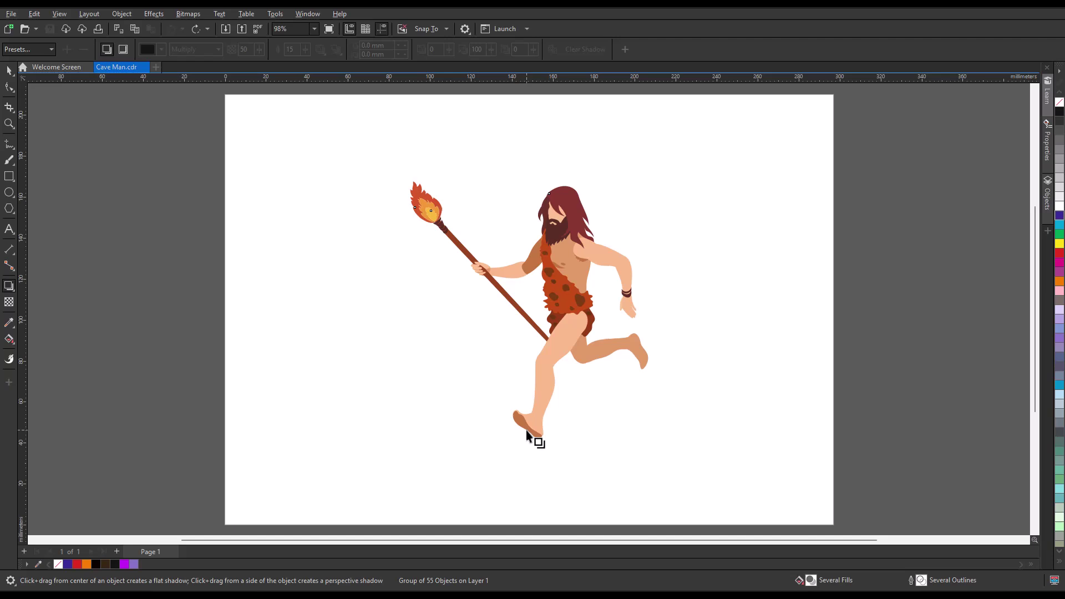
pyautogui.moveTo(525, 431); pyautogui.dragTo(745, 394)
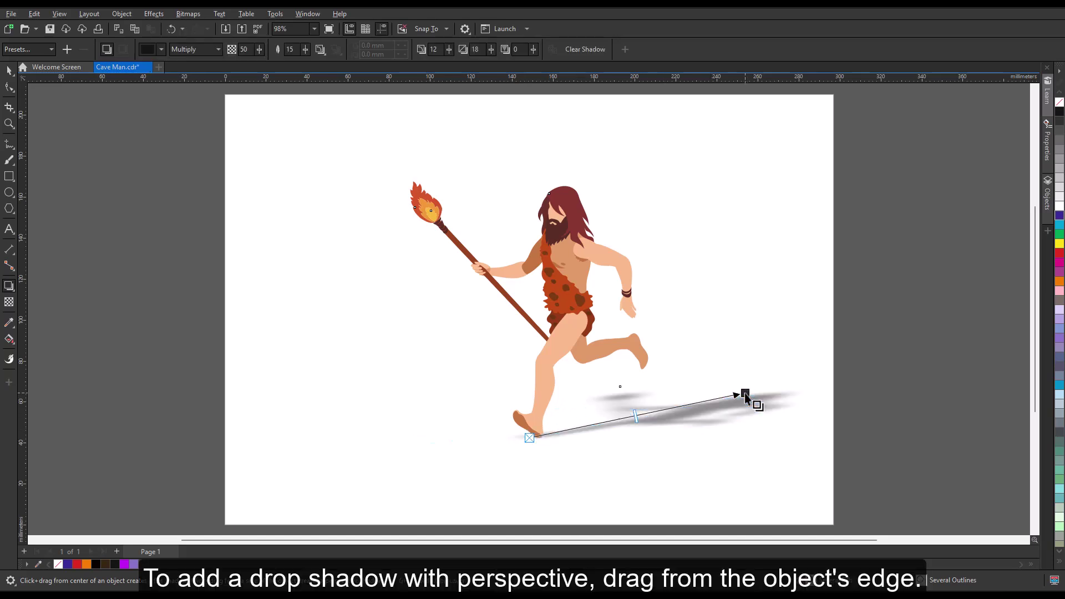
pyautogui.press('space')
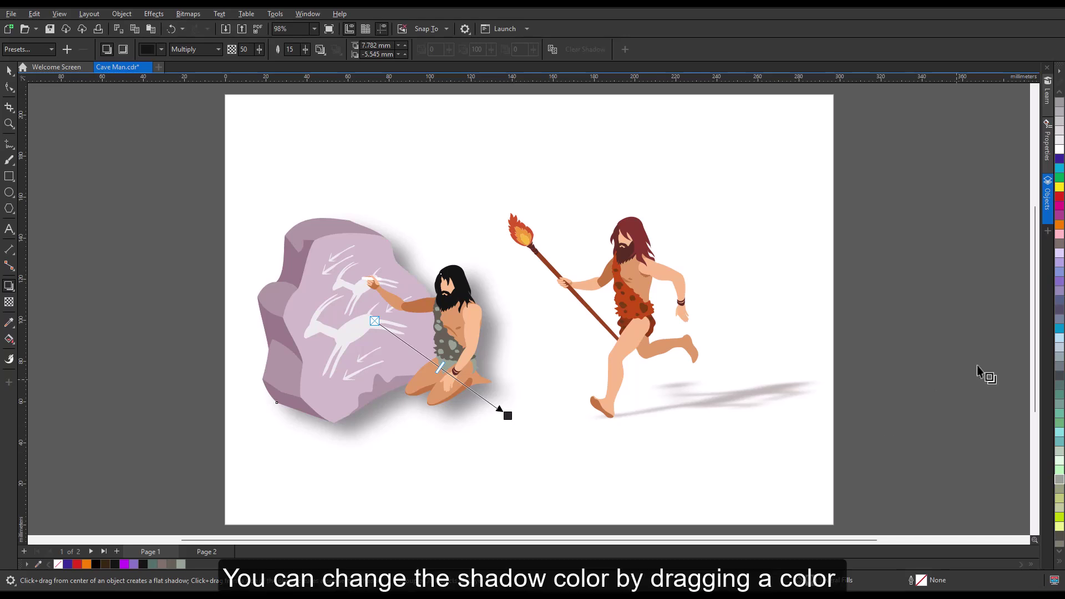
# - Recolour the rock scene's shadow from red to bluish grey and try the Difference merge mode
pyautogui.moveTo(1060, 197); pyautogui.dragTo(508, 416)
pyautogui.moveTo(1059, 308); pyautogui.dragTo(509, 421)
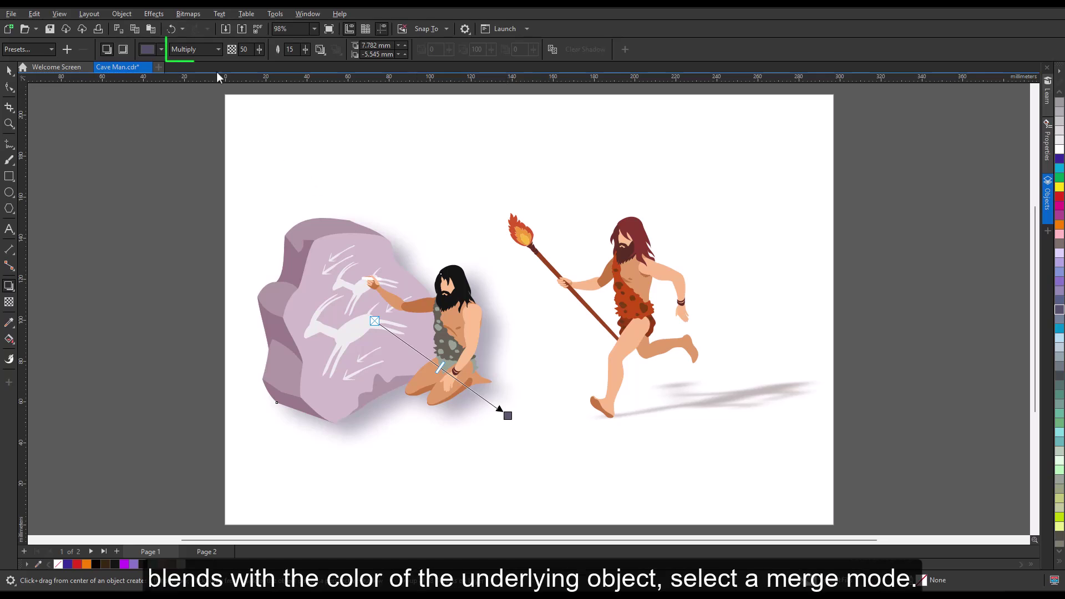
pyautogui.click(217, 51)
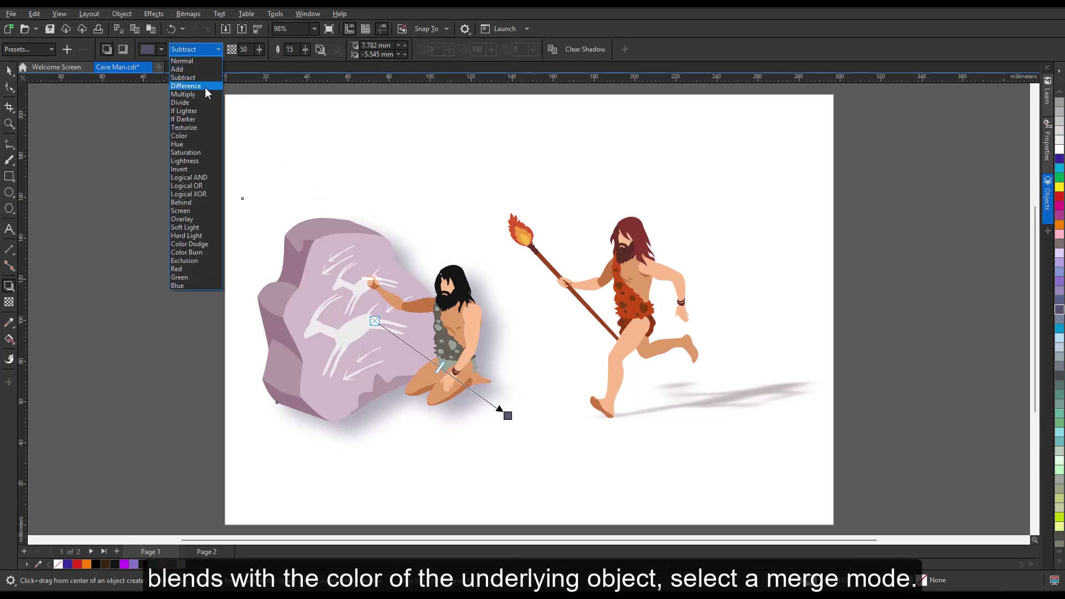
pyautogui.click(205, 88)
# - Try the Add, If Darker and Saturation merge modes, settling on Hard Light
pyautogui.click(219, 48)
pyautogui.click(204, 69)
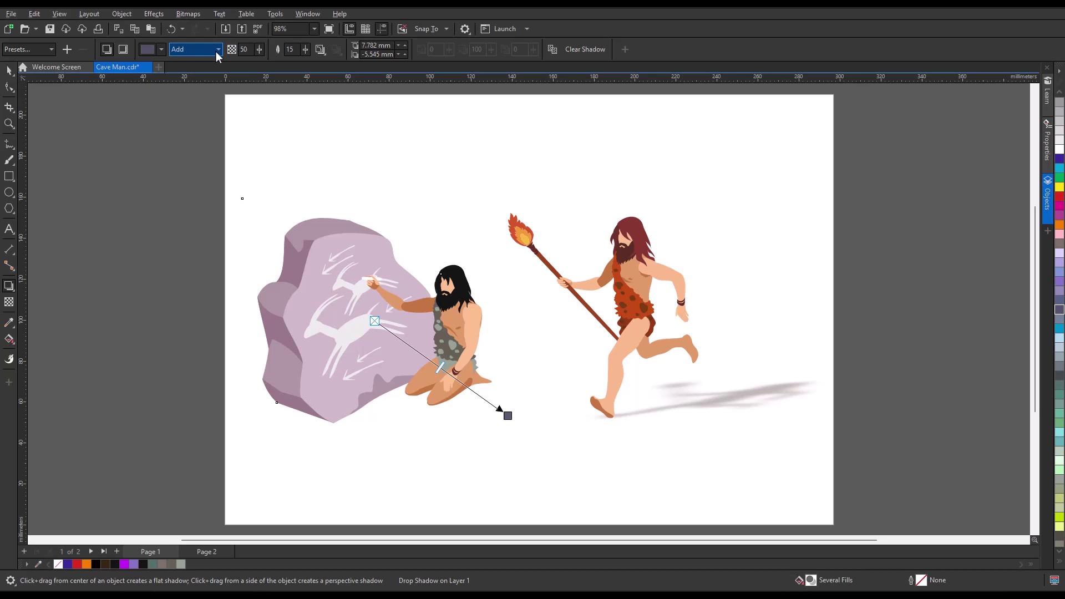
pyautogui.scroll(-4, 215, 52)
pyautogui.click(219, 49)
pyautogui.click(204, 119)
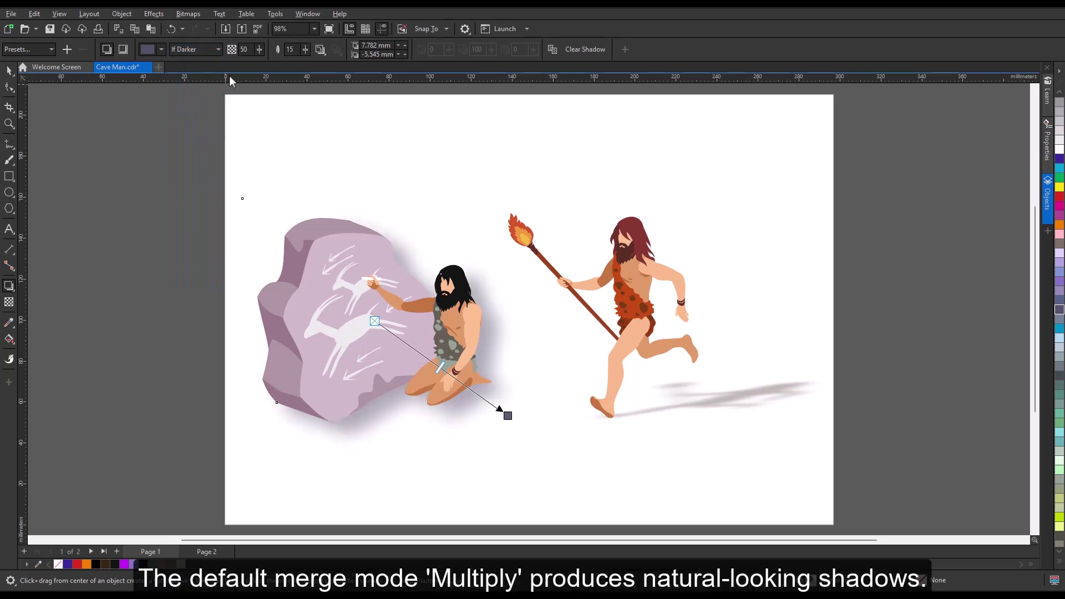
pyautogui.click(218, 49)
pyautogui.click(189, 152)
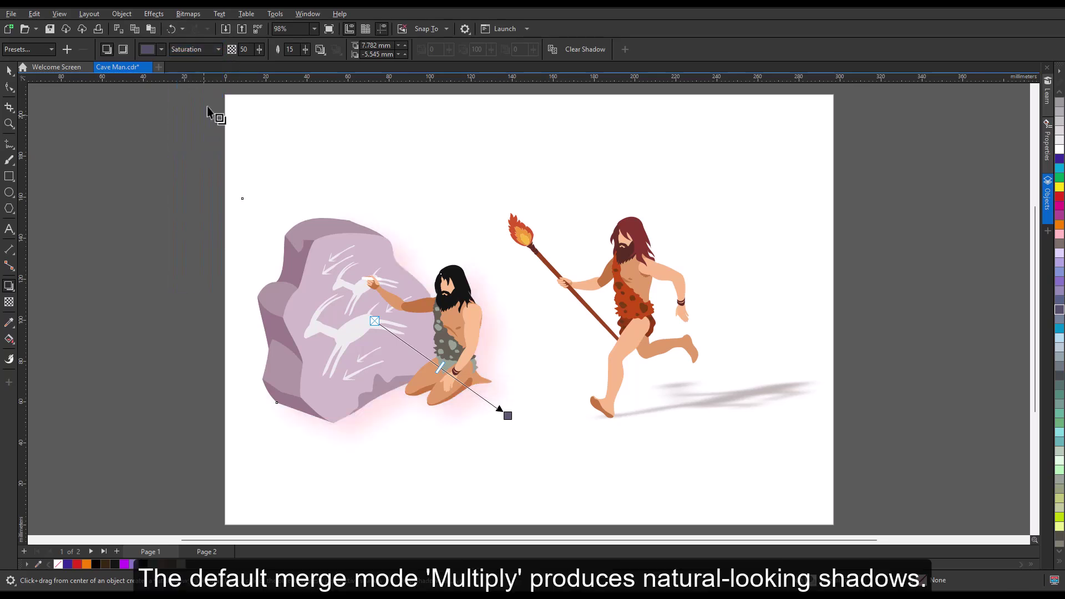
pyautogui.click(217, 49)
pyautogui.click(192, 235)
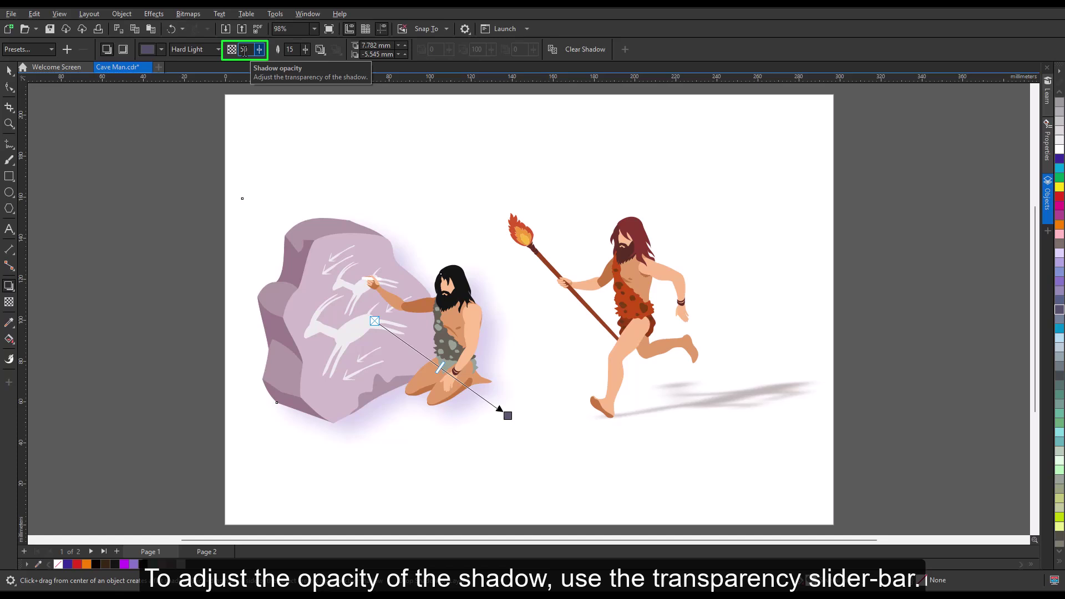
# - Set the rock scene's shadow opacity to 40 and feathering to 11
pyautogui.moveTo(259, 50)
pyautogui.mouseDown()
pyautogui.moveTo(268, 54)
pyautogui.moveTo(235, 52)
pyautogui.moveTo(260, 49)
pyautogui.mouseUp()
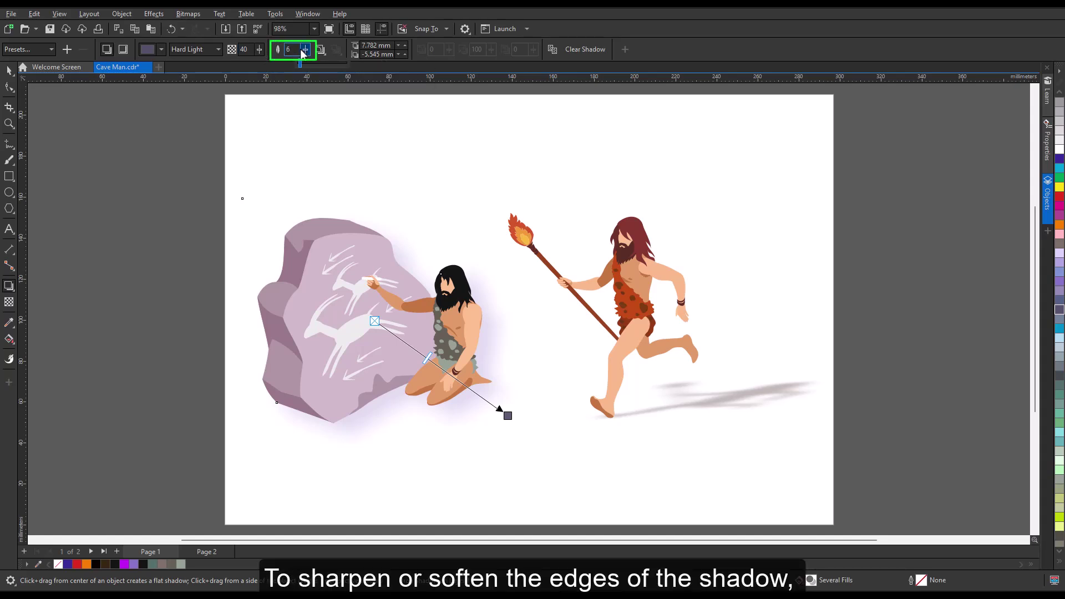
pyautogui.moveTo(305, 51); pyautogui.dragTo(309, 50)
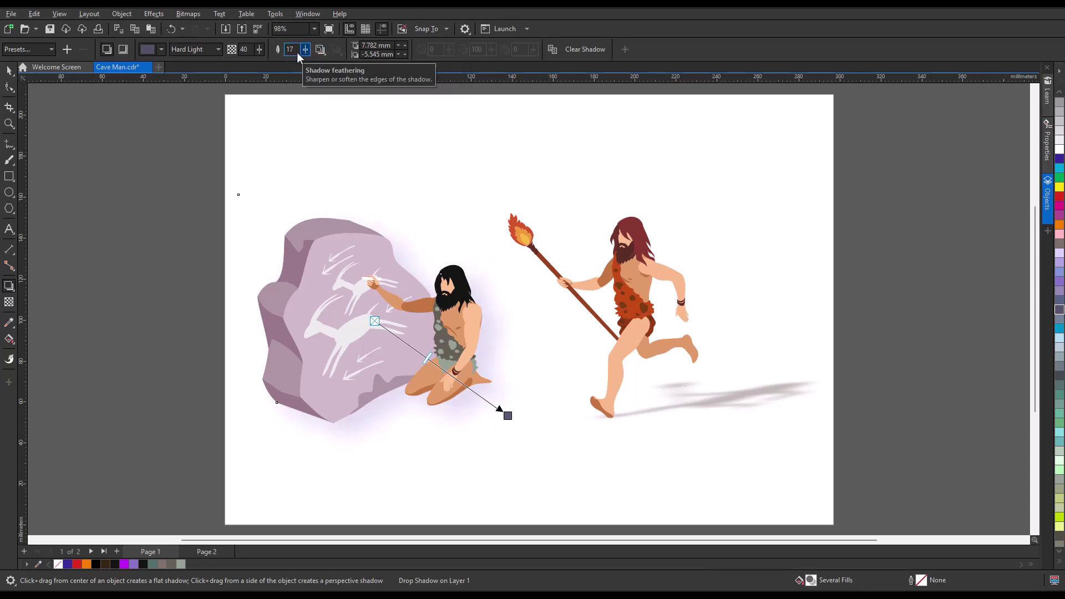
pyautogui.moveTo(301, 49); pyautogui.dragTo(299, 49)
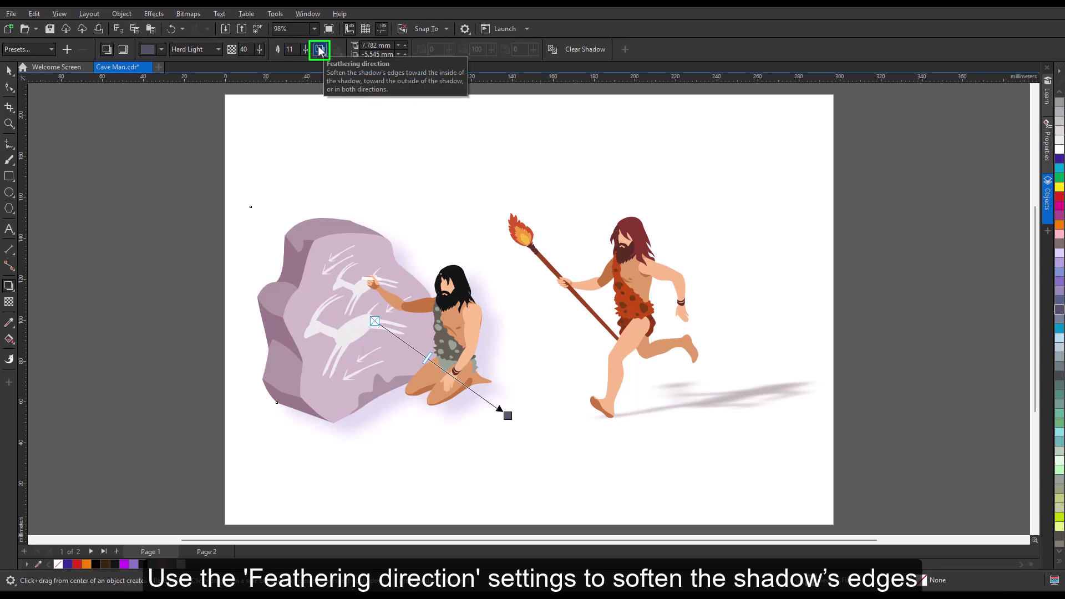
# - Set the feathering direction to Middle and try Flat edges before returning to Linear feathered edges
pyautogui.click(323, 55)
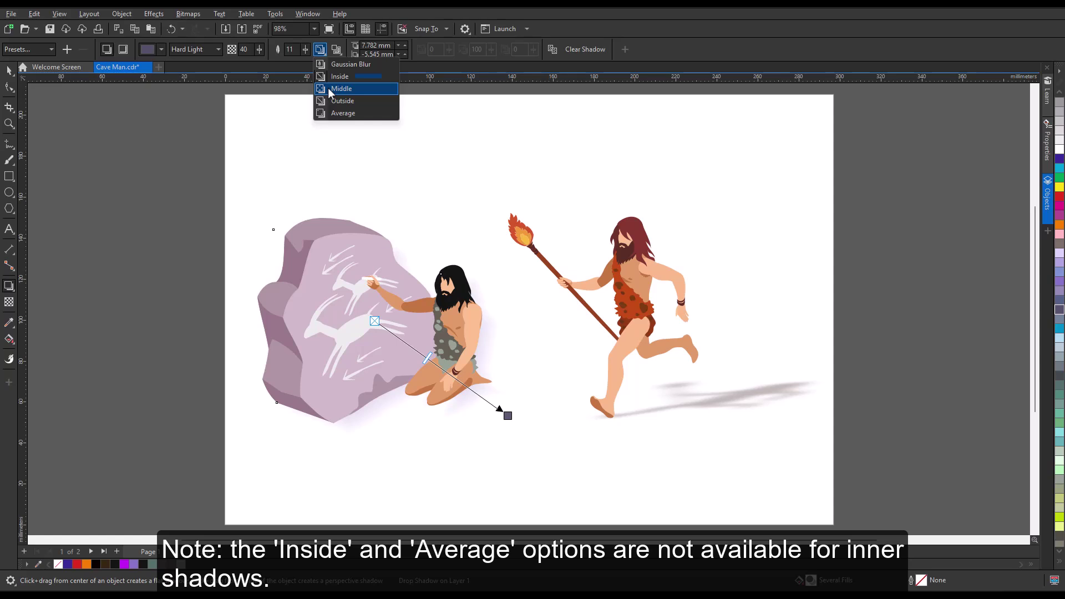
pyautogui.click(328, 88)
pyautogui.click(338, 54)
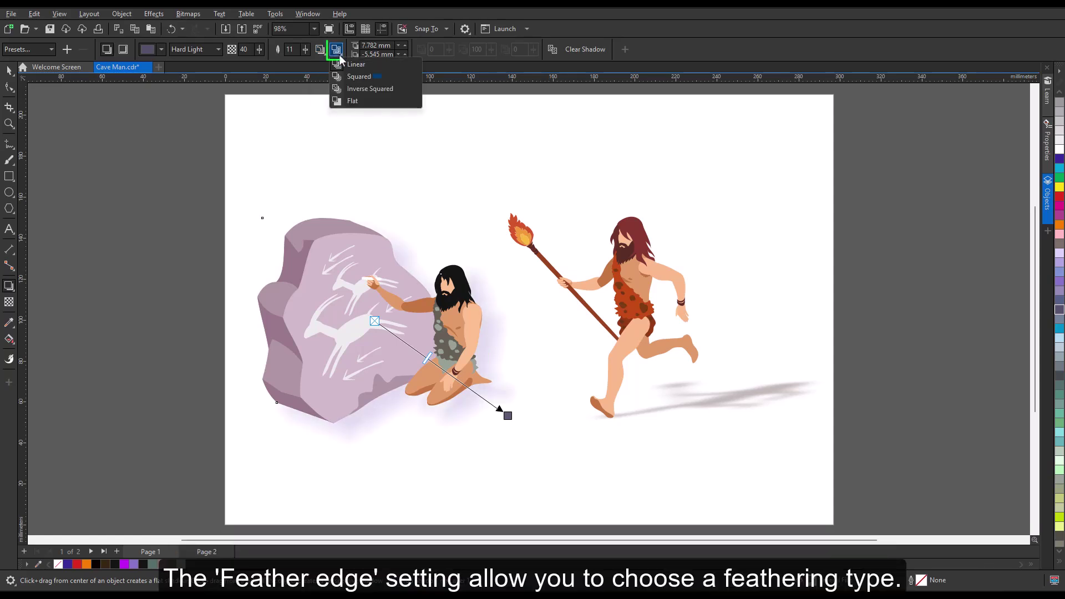
pyautogui.click(357, 79)
pyautogui.click(337, 53)
pyautogui.click(353, 100)
pyautogui.click(335, 52)
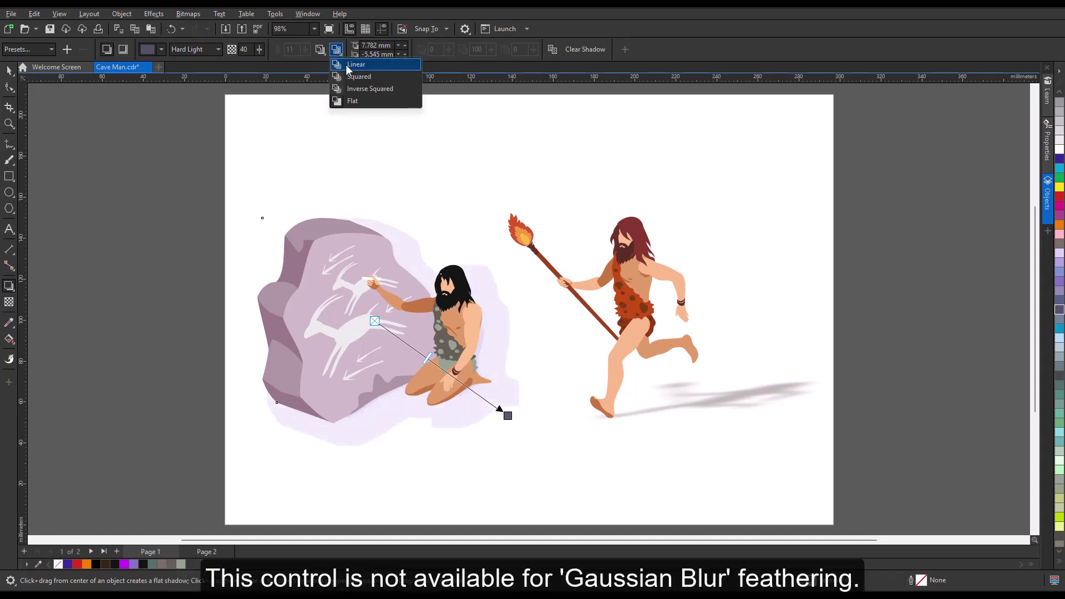
pyautogui.click(349, 65)
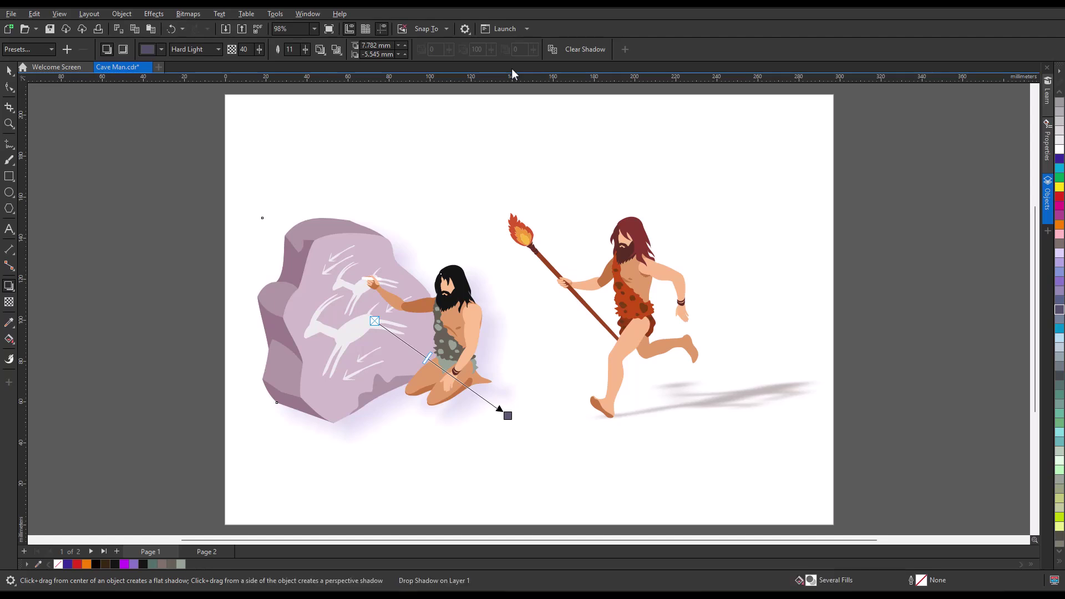
# - Set the running caveman's shadow angle to 12
pyautogui.click(760, 394)
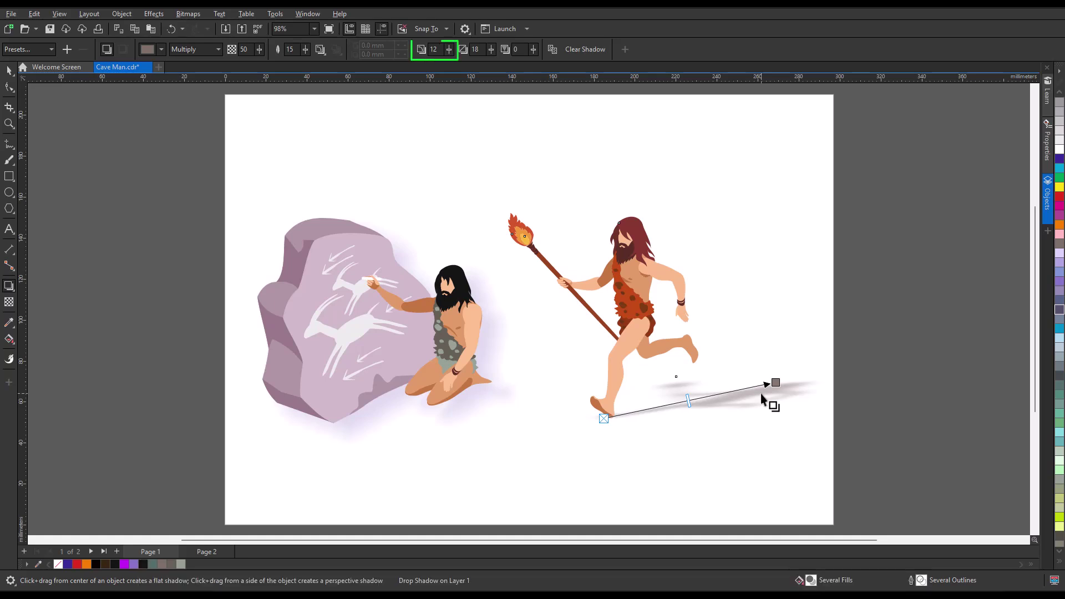
pyautogui.click(435, 49)
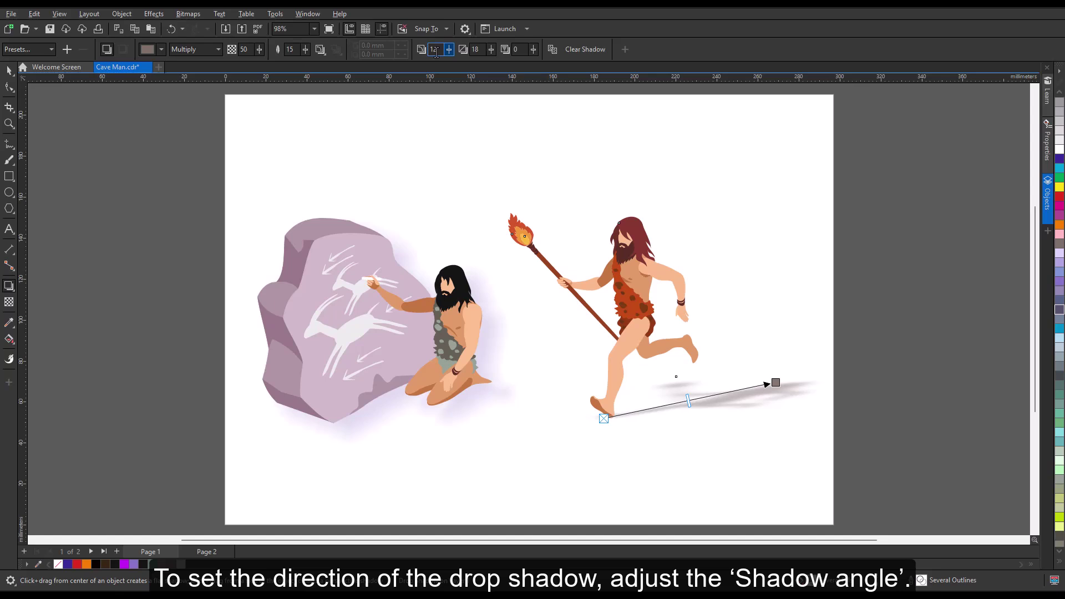
pyautogui.moveTo(448, 49); pyautogui.dragTo(428, 59)
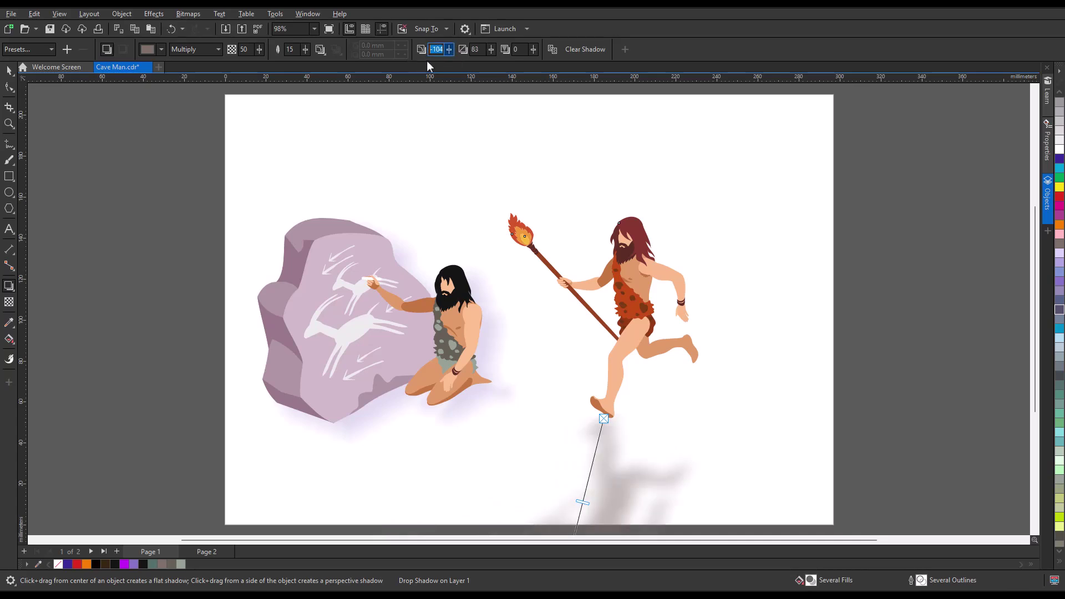
pyautogui.press('Return')
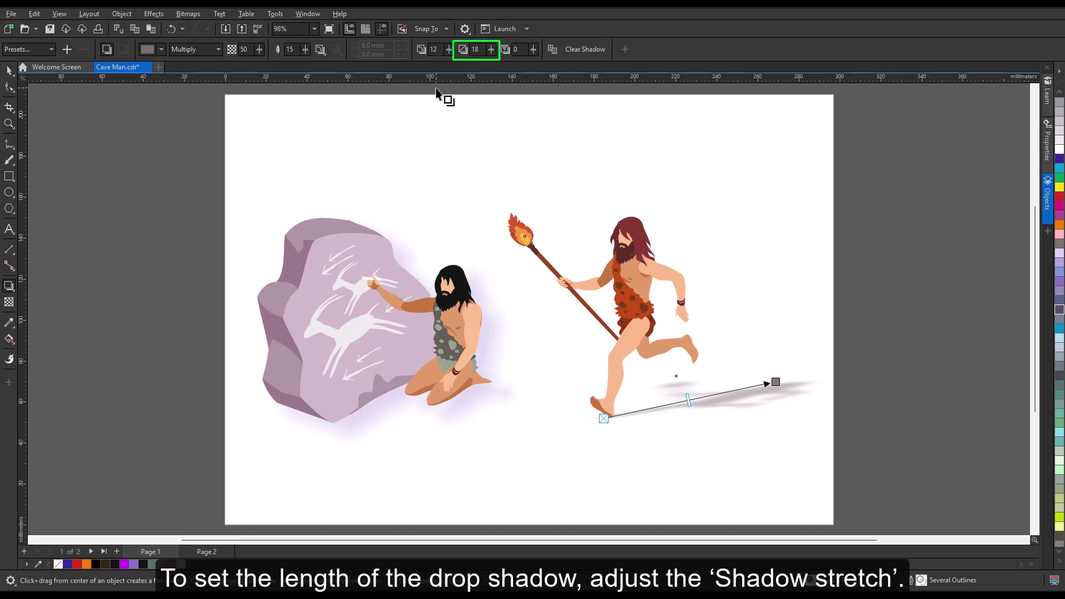
# - Change the shadow stretch to 12, then lengthen it to 20
pyautogui.doubleClick(475, 49)
pyautogui.write('12')
pyautogui.press('Return')
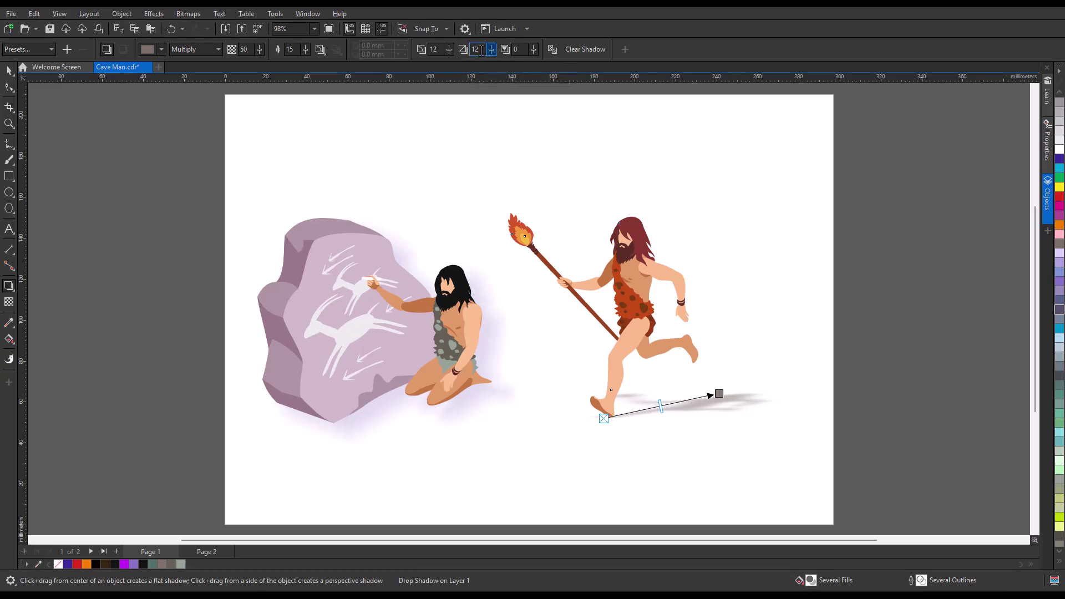
pyautogui.moveTo(480, 50); pyautogui.dragTo(470, 48)
pyautogui.write('20')
pyautogui.press('Return')
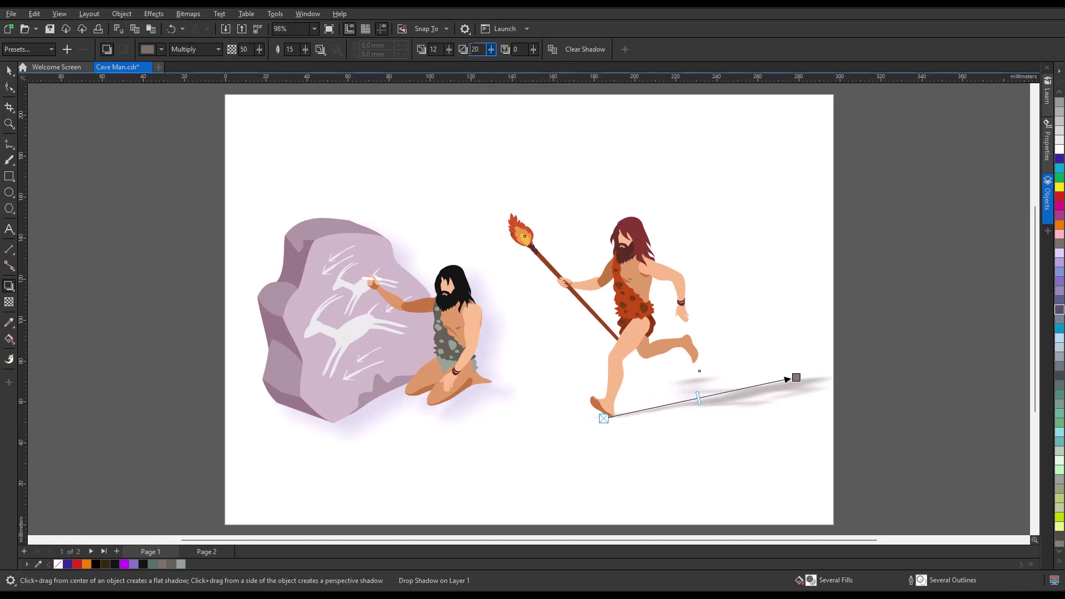
# - Raise the shadow fade to 63 so its far end fades out more
pyautogui.click(518, 49)
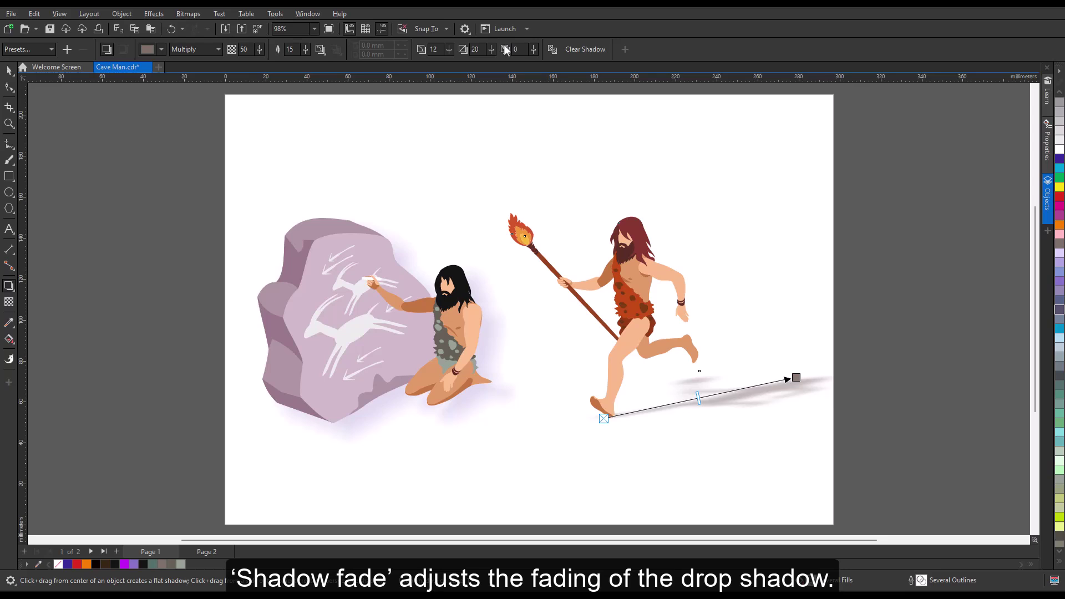
pyautogui.click(534, 51)
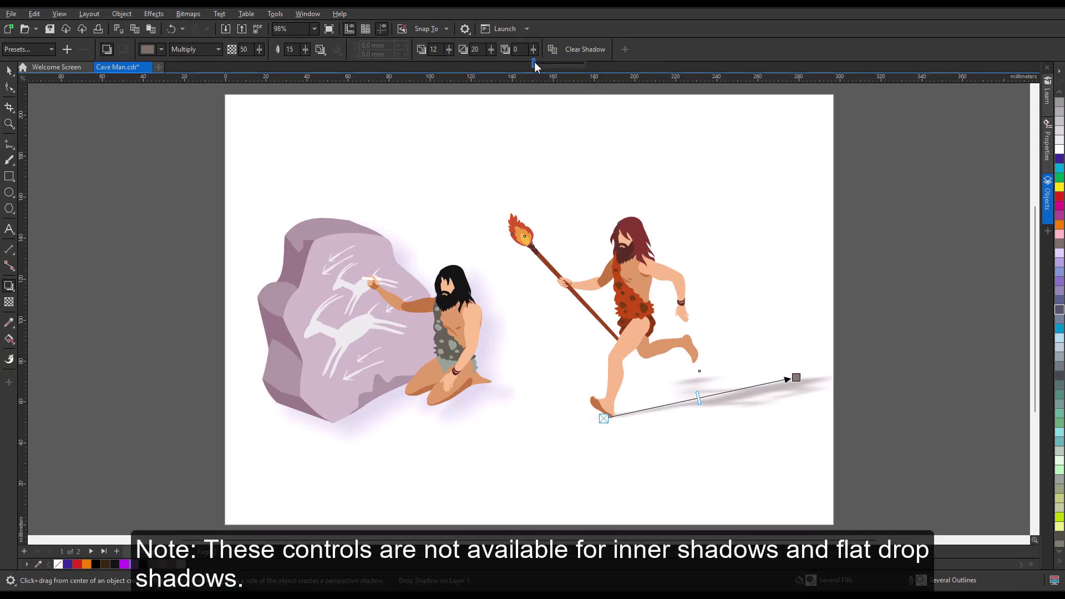
pyautogui.moveTo(534, 65); pyautogui.dragTo(544, 51)
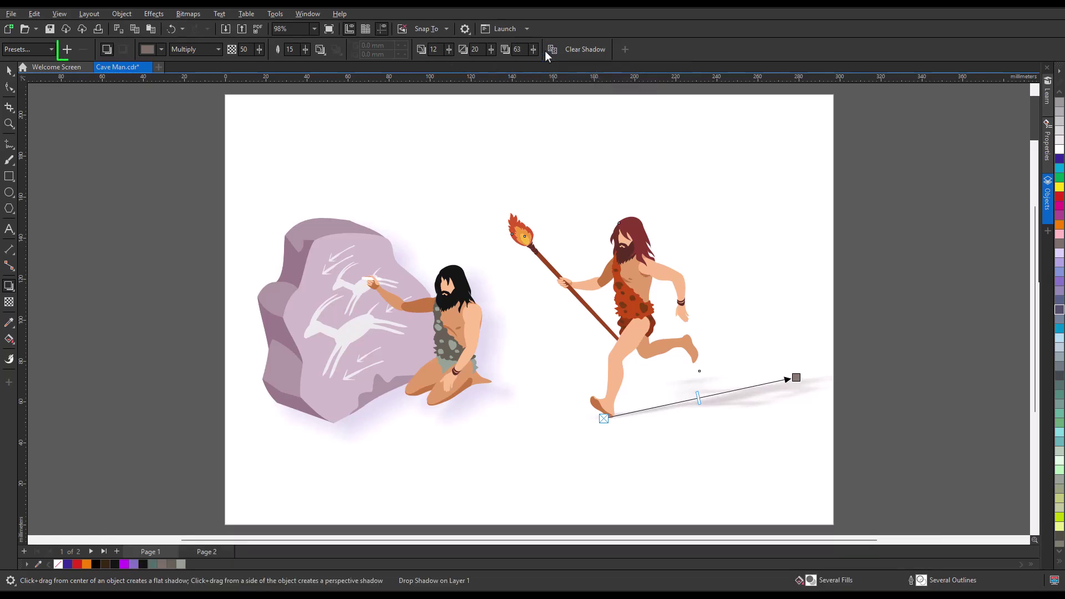
# - Save the current shadow settings as the preset 'Faded perspective shadow'
pyautogui.click(67, 50)
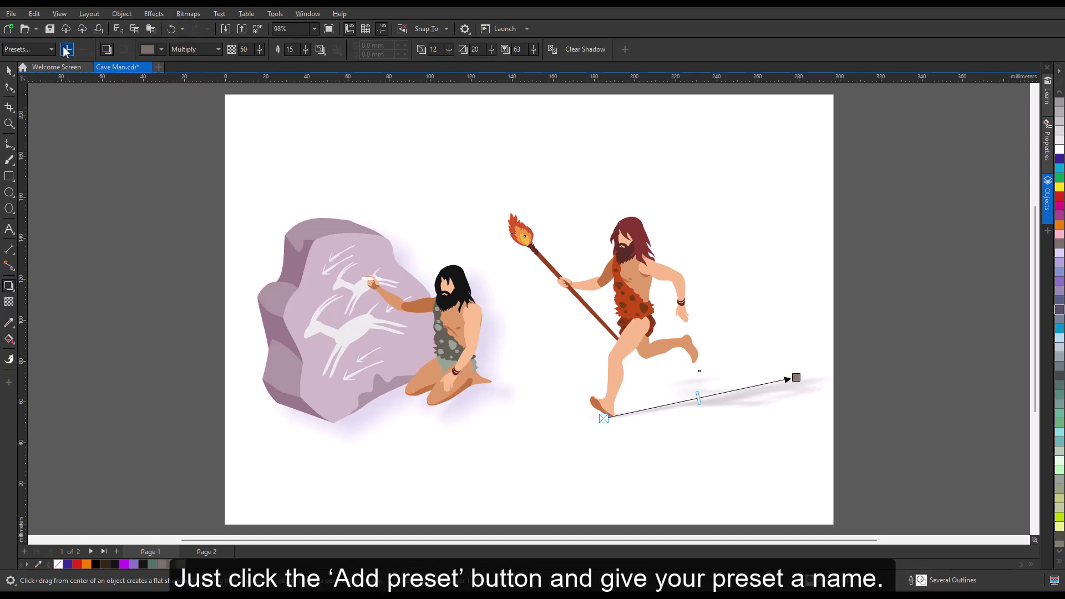
pyautogui.write('Fa')
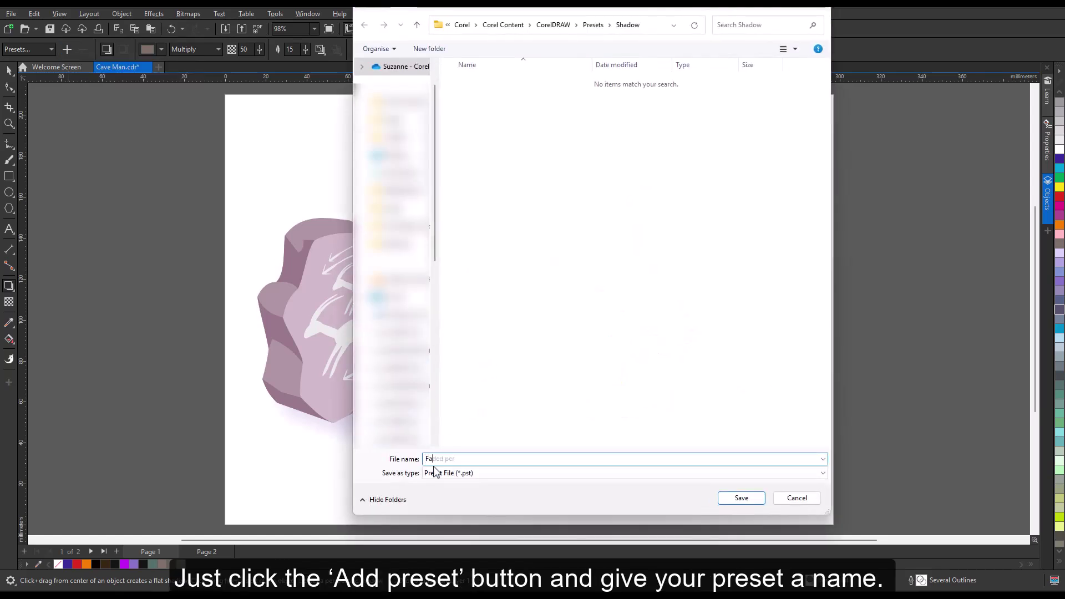
pyautogui.write('ded perspective shadow')
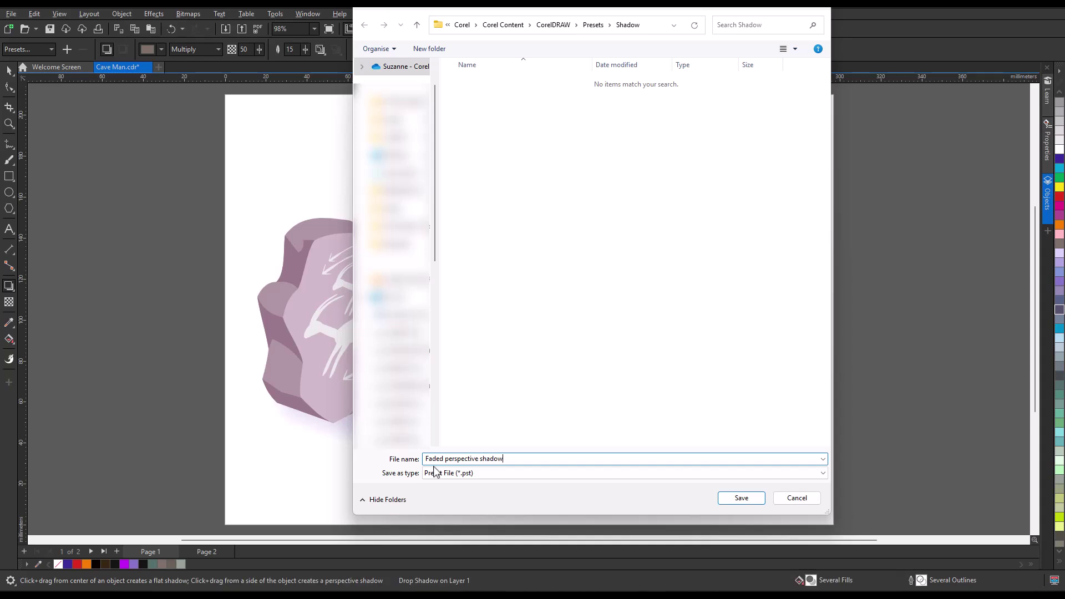
pyautogui.click(742, 498)
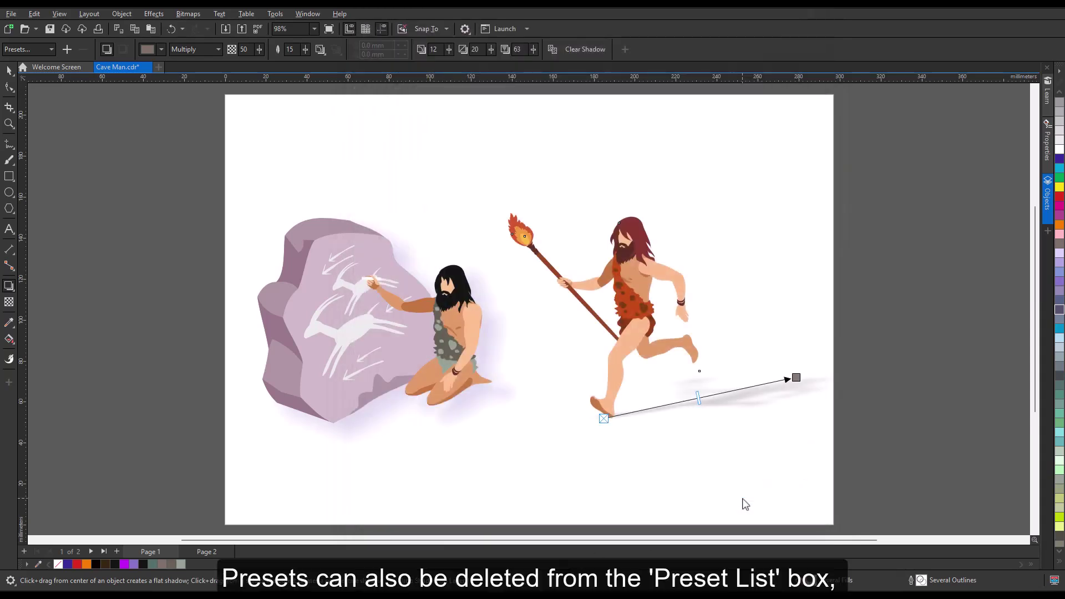
# - Choose the Faded perspective shadow preset from the list and delete it
pyautogui.click(50, 50)
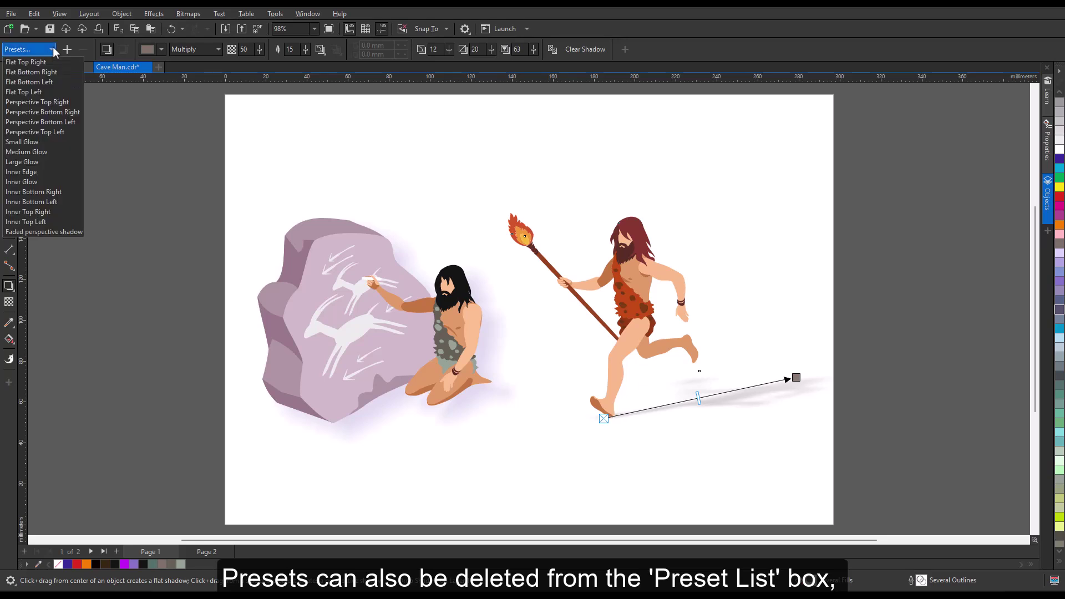
pyautogui.click(76, 232)
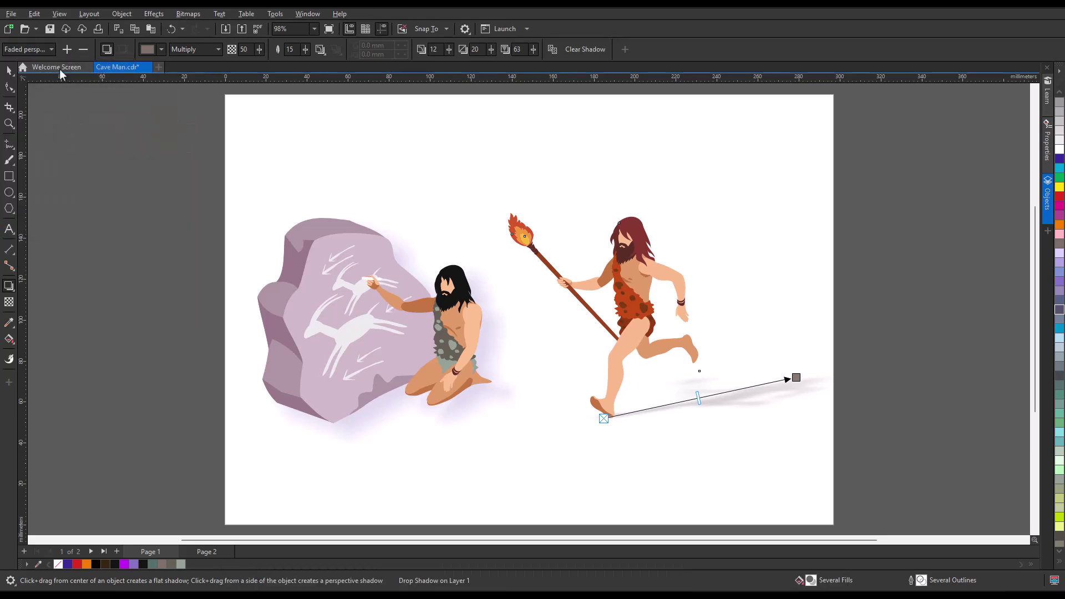
pyautogui.click(85, 49)
# - Confirm the preset deletion and add an inner shadow to the monstera leaf
pyautogui.click(580, 328)
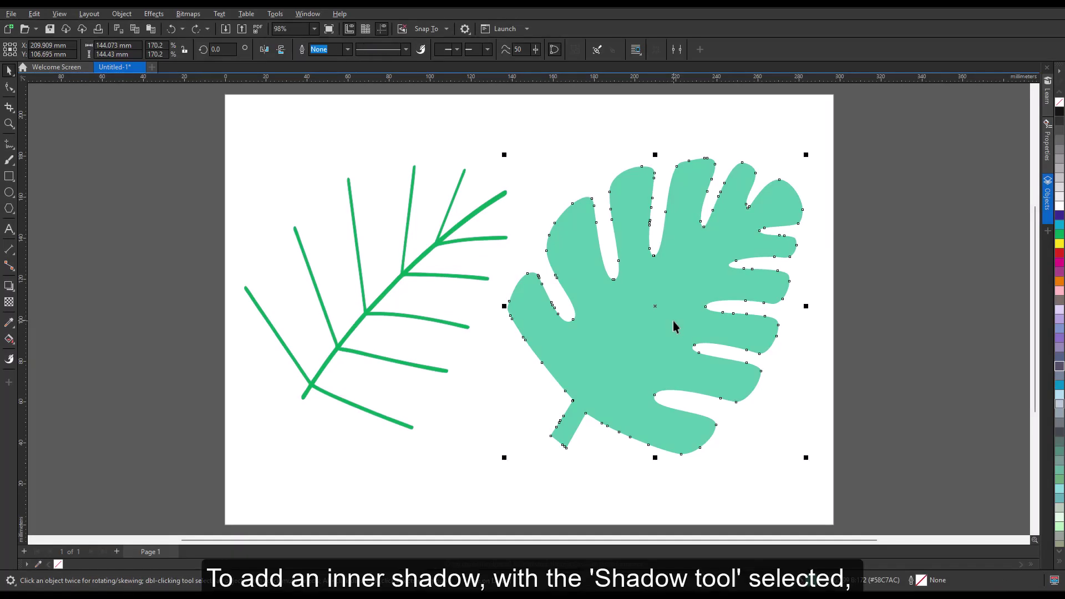
pyautogui.click(10, 287)
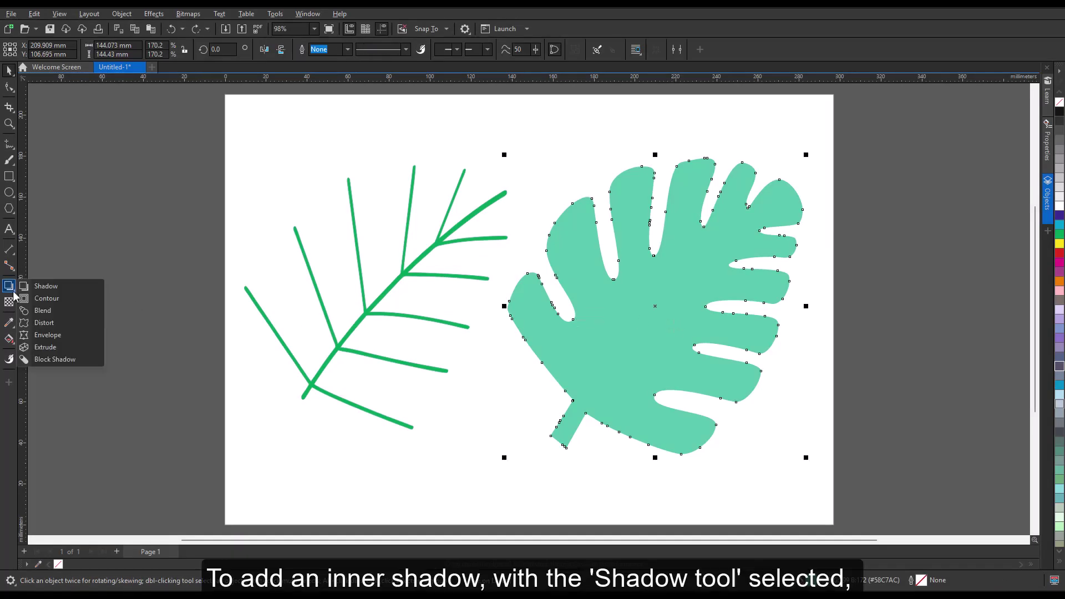
pyautogui.click(38, 286)
pyautogui.click(123, 50)
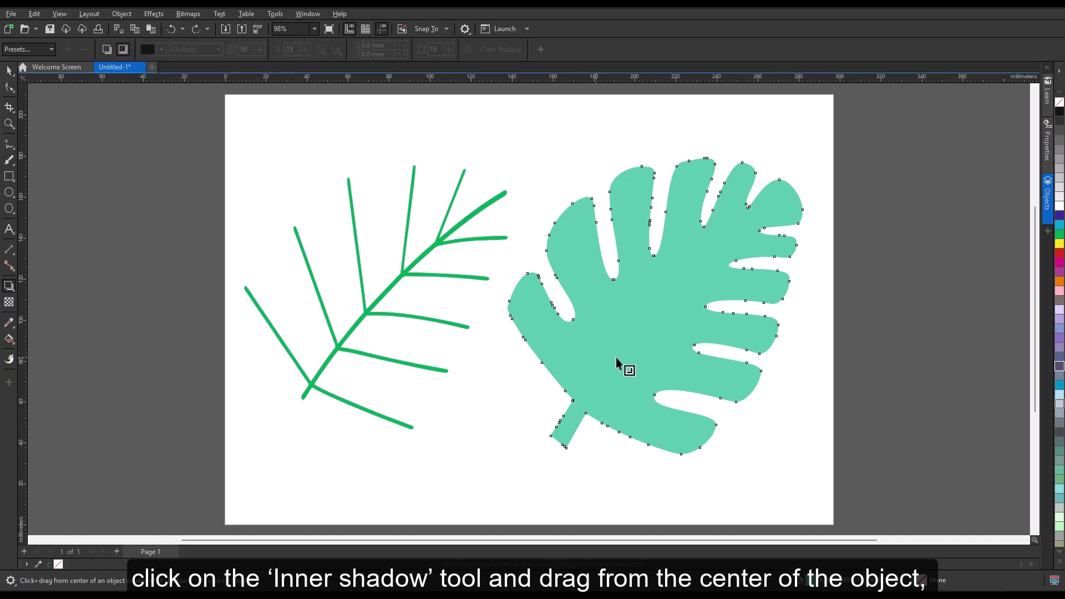
pyautogui.moveTo(655, 306); pyautogui.dragTo(564, 429)
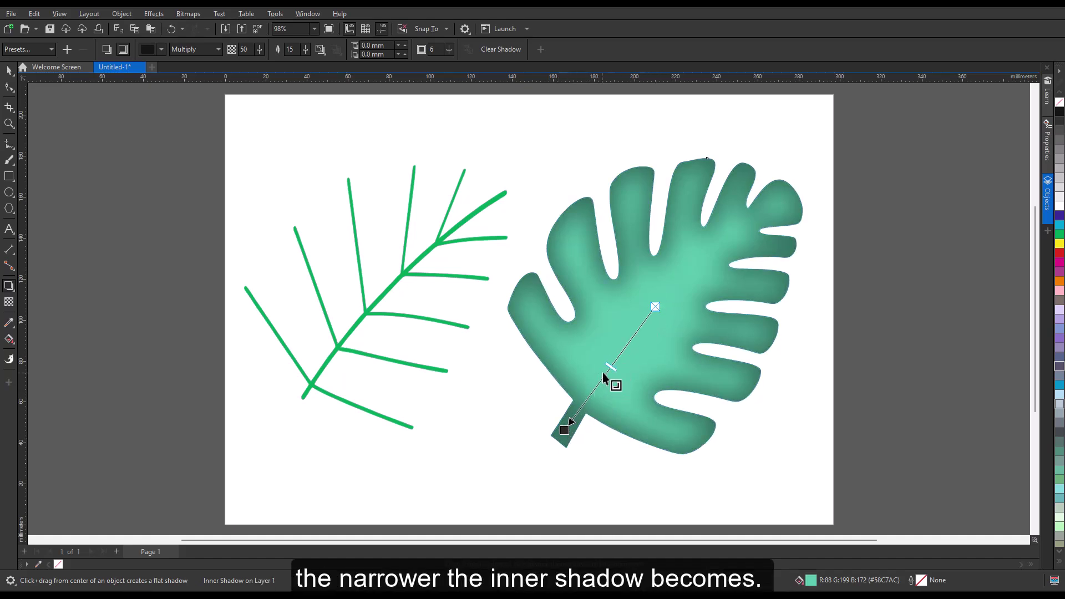
# - Darken the leaf's inner shadow and make it green, undoing a trial offset
pyautogui.moveTo(610, 366)
pyautogui.mouseDown()
pyautogui.moveTo(593, 387)
pyautogui.moveTo(641, 325)
pyautogui.moveTo(610, 370)
pyautogui.mouseUp()
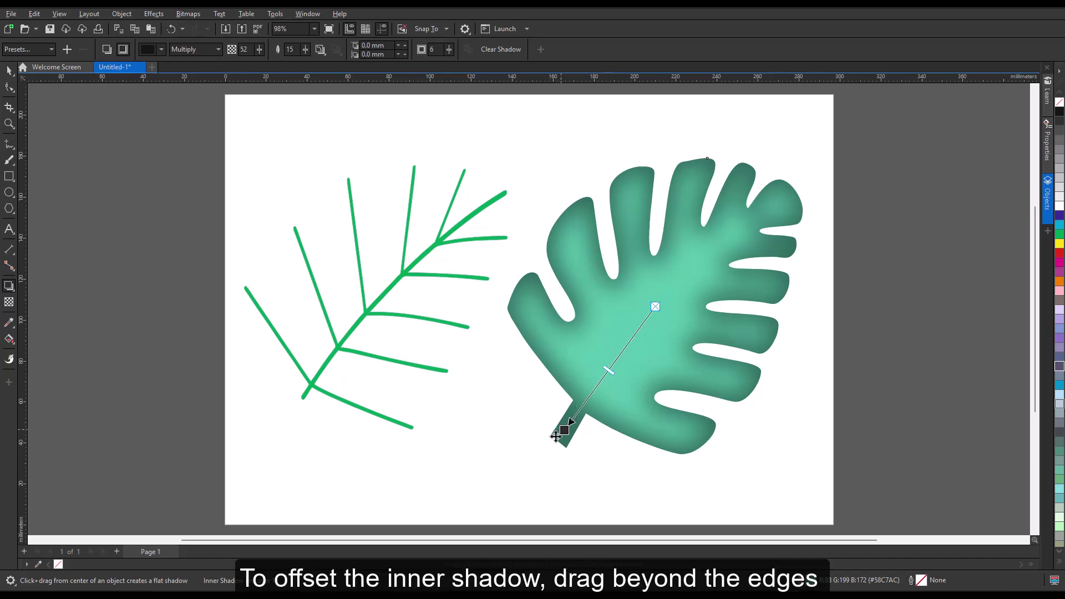
pyautogui.moveTo(564, 429); pyautogui.dragTo(460, 523)
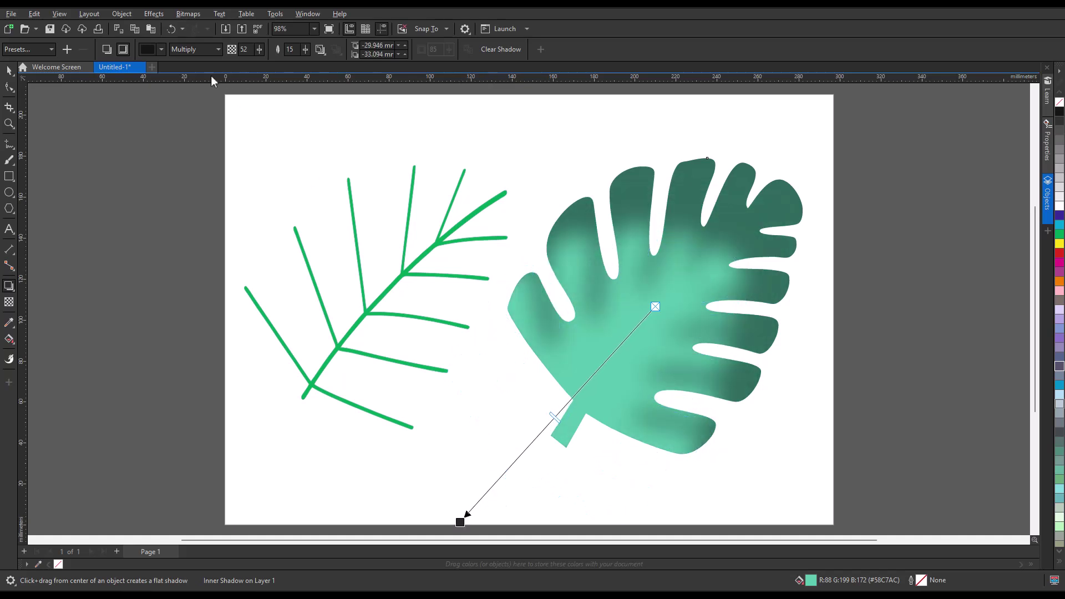
pyautogui.click(172, 29)
pyautogui.click(172, 28)
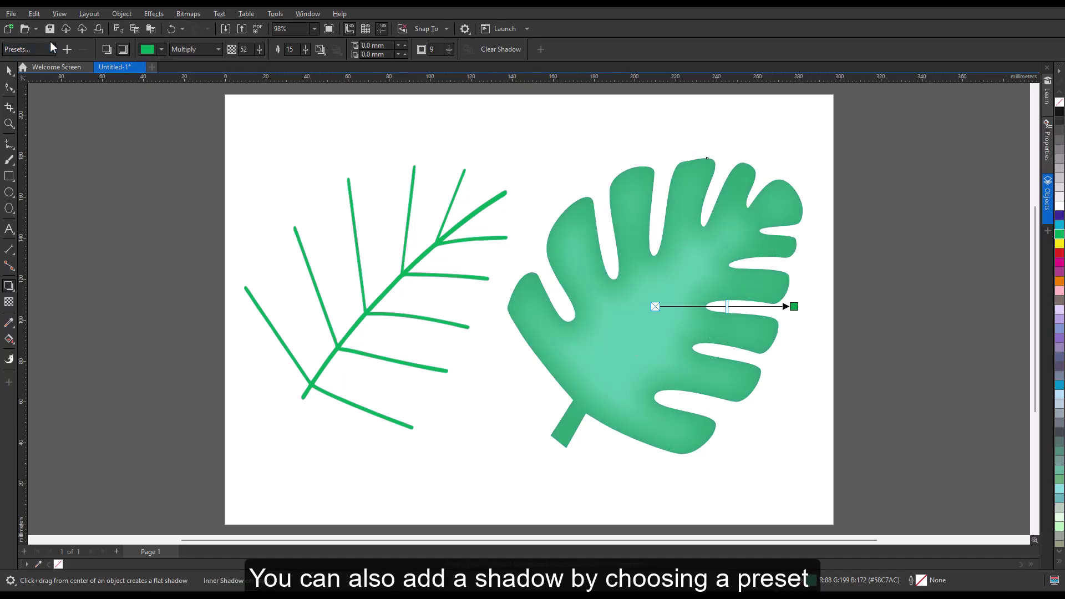
pyautogui.click(51, 49)
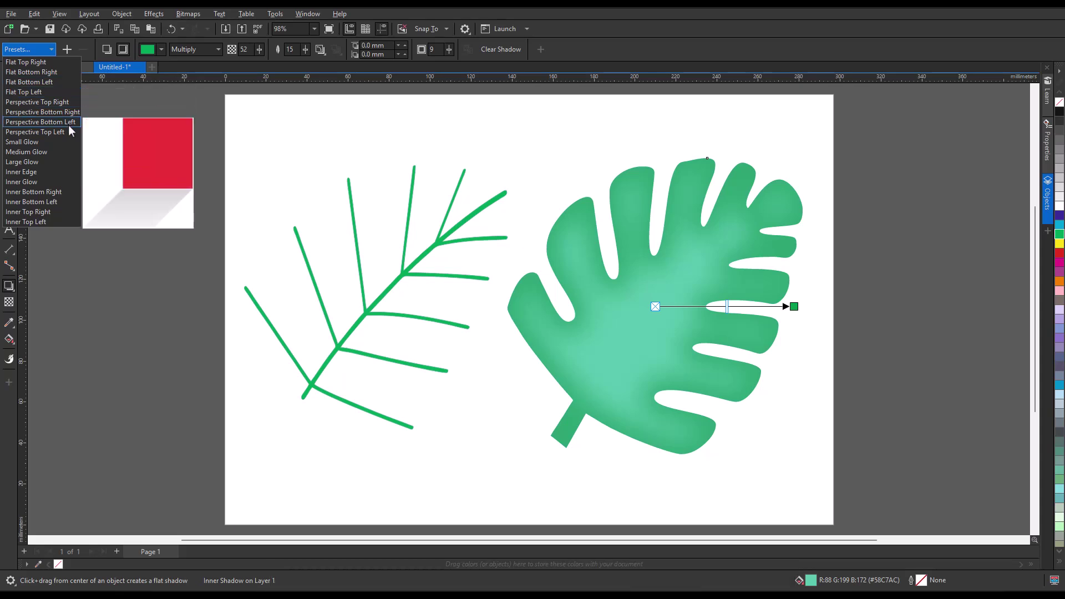
pyautogui.click(163, 123)
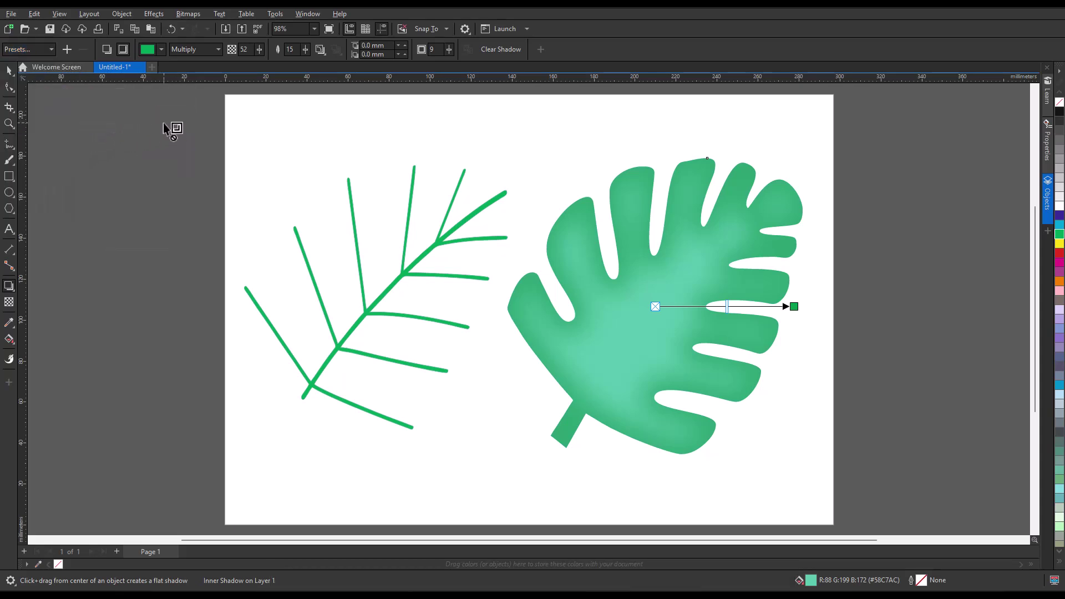
# - Break the leaf's inner shadow apart and drag the separated shadow left toward the fern
pyautogui.click(9, 71)
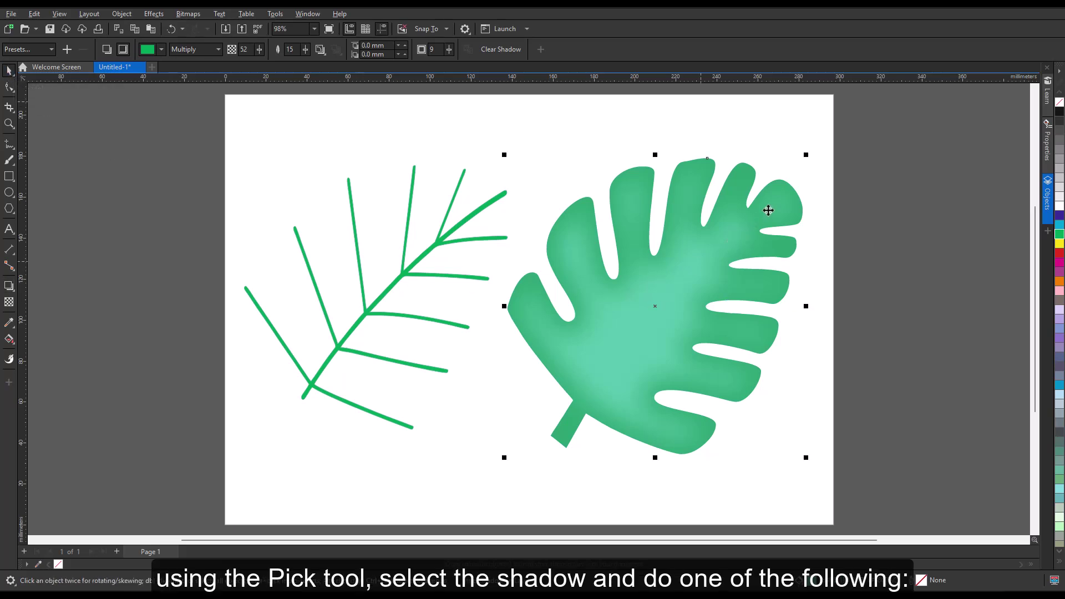
pyautogui.rightClick(784, 189)
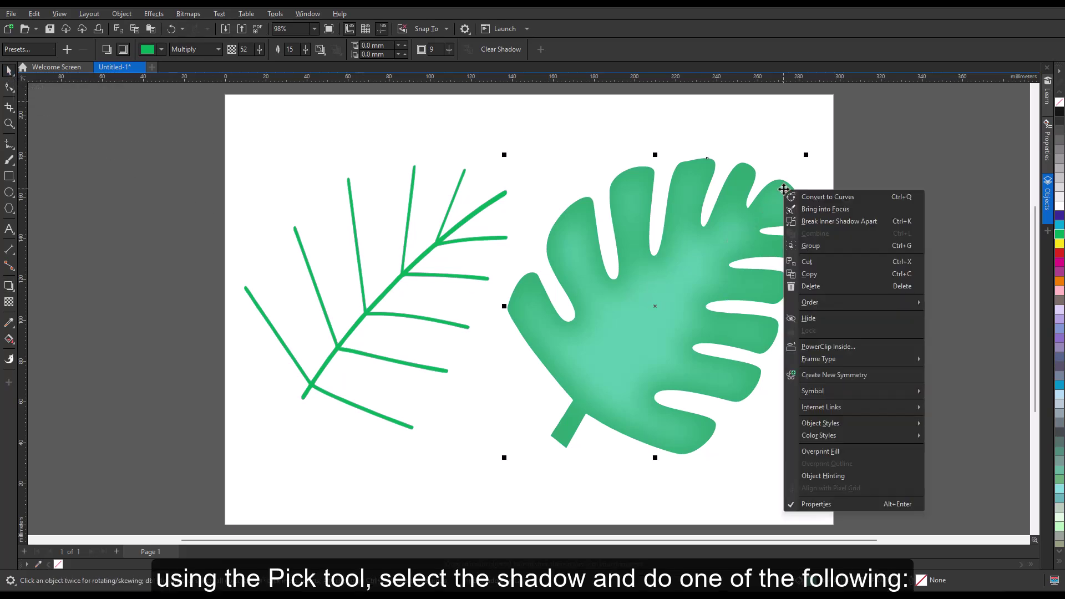
pyautogui.click(830, 222)
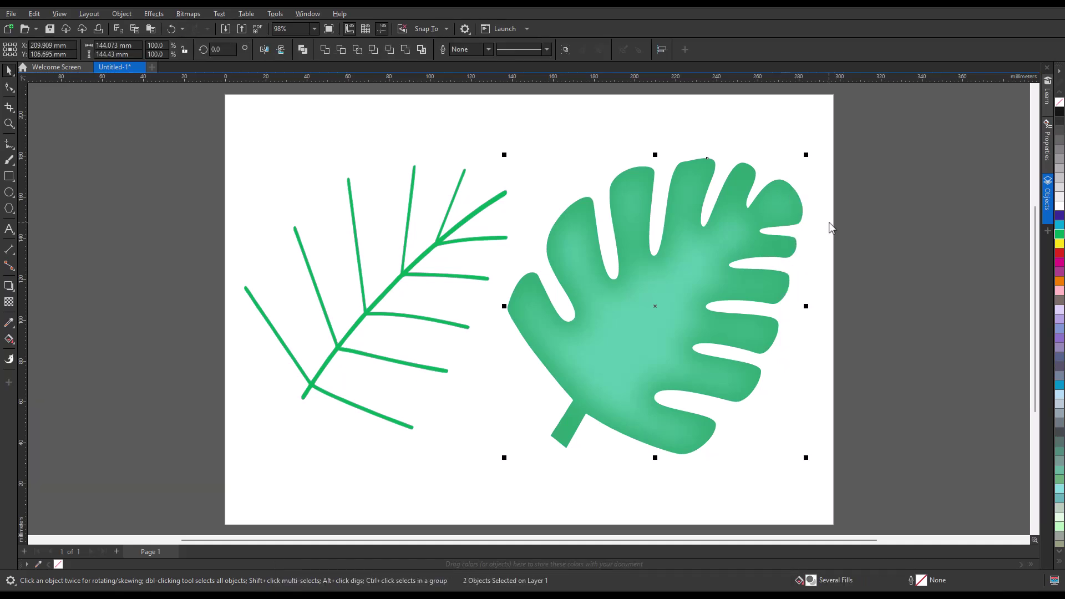
pyautogui.click(781, 109)
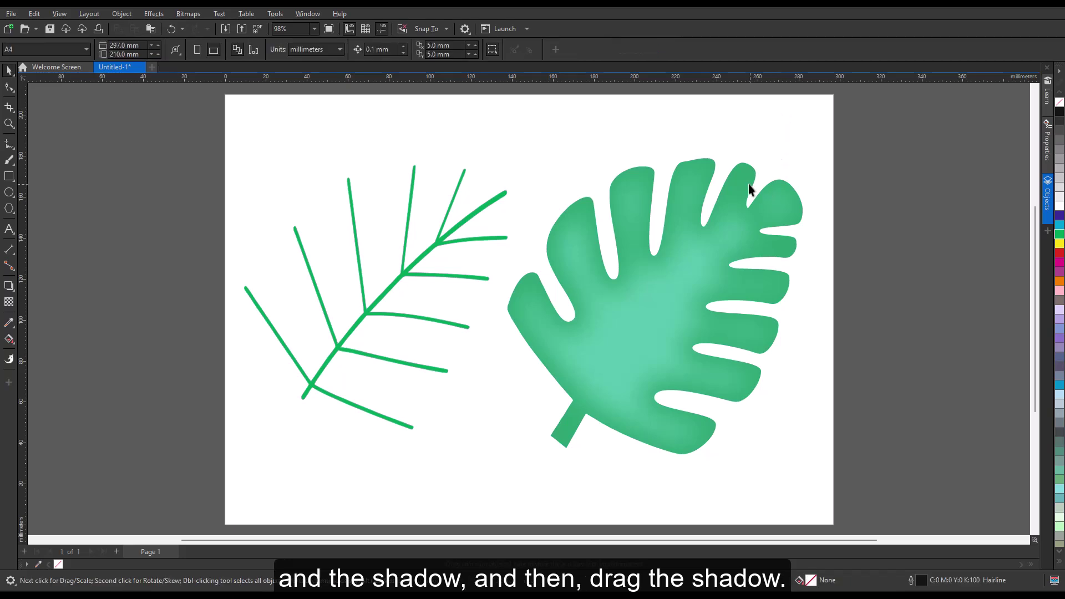
pyautogui.moveTo(749, 189)
pyautogui.mouseDown()
pyautogui.moveTo(745, 180)
pyautogui.moveTo(591, 192)
pyautogui.moveTo(467, 180)
pyautogui.mouseUp()
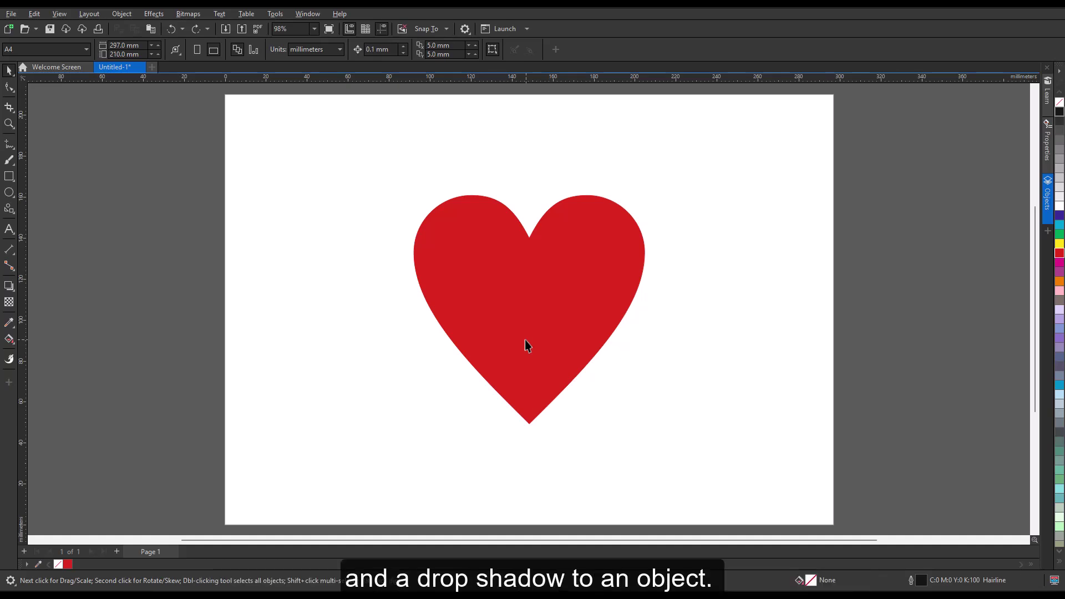
# - Cast a perspective drop shadow rightward from the red heart's tip and lower its opacity
pyautogui.click(525, 341)
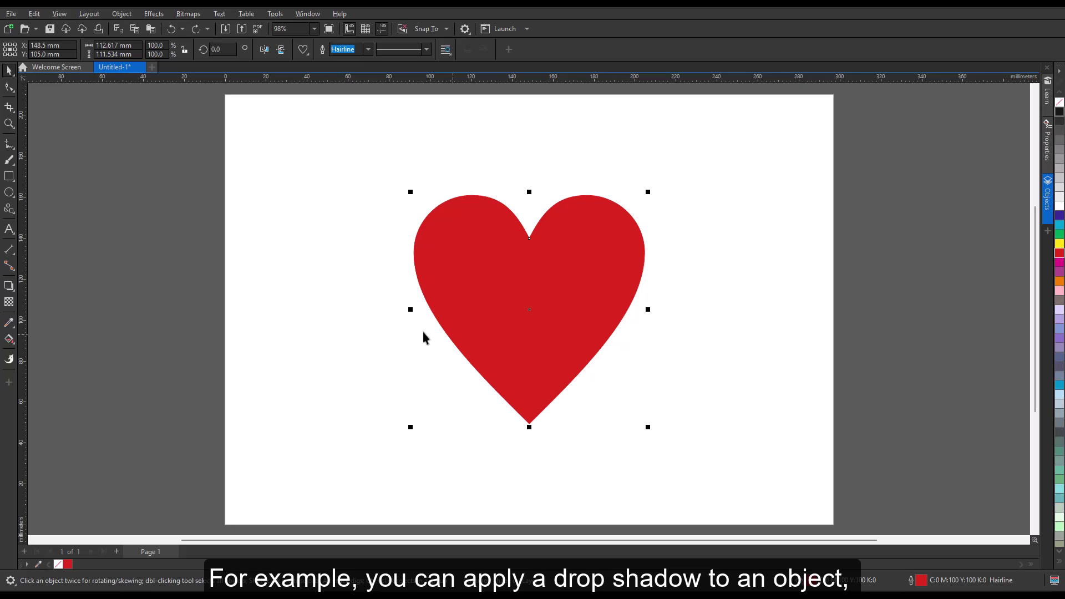
pyautogui.click(9, 287)
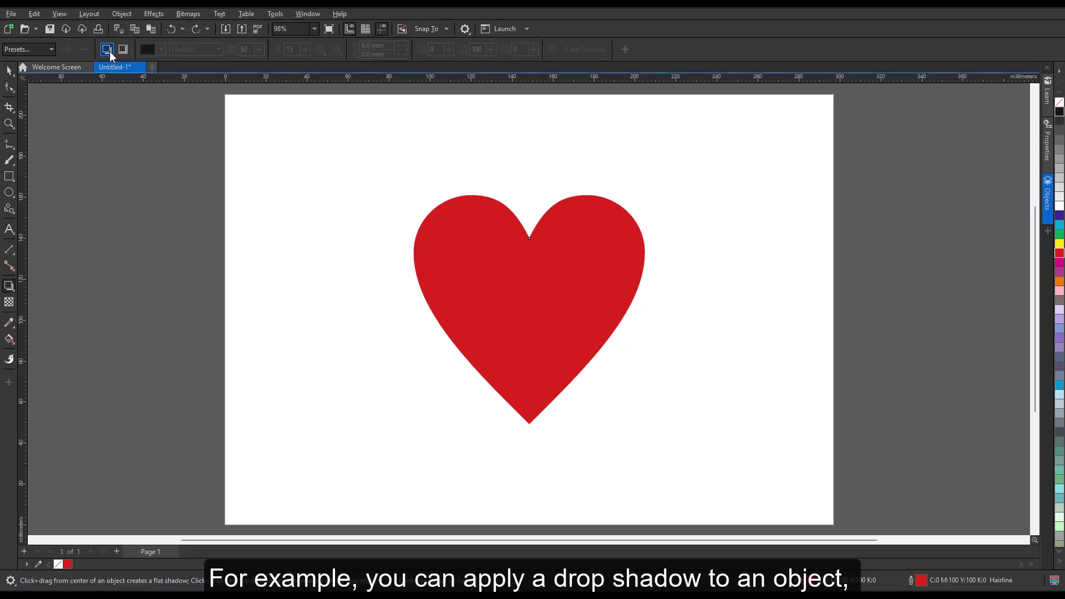
pyautogui.moveTo(529, 424); pyautogui.dragTo(694, 371)
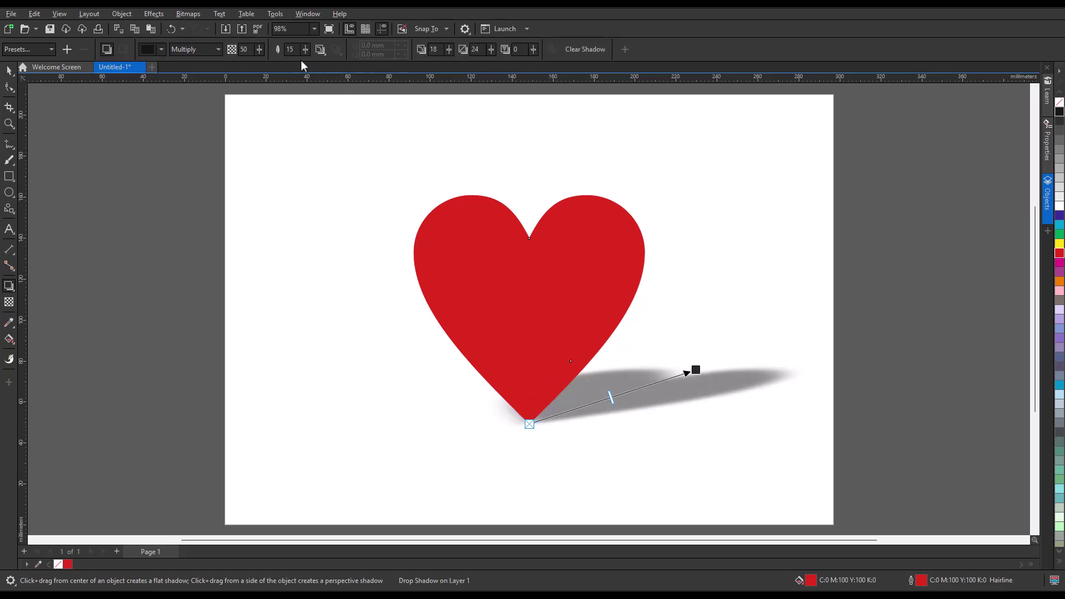
pyautogui.moveTo(256, 51); pyautogui.dragTo(247, 54)
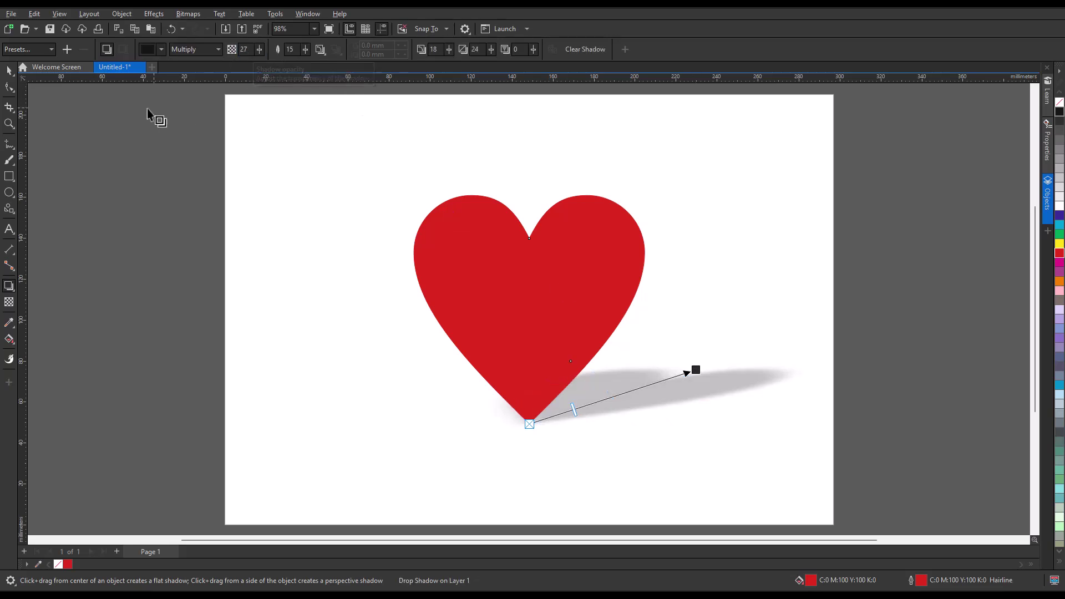
# - Break the heart's drop shadow apart into a separate object
pyautogui.click(14, 72)
pyautogui.click(38, 71)
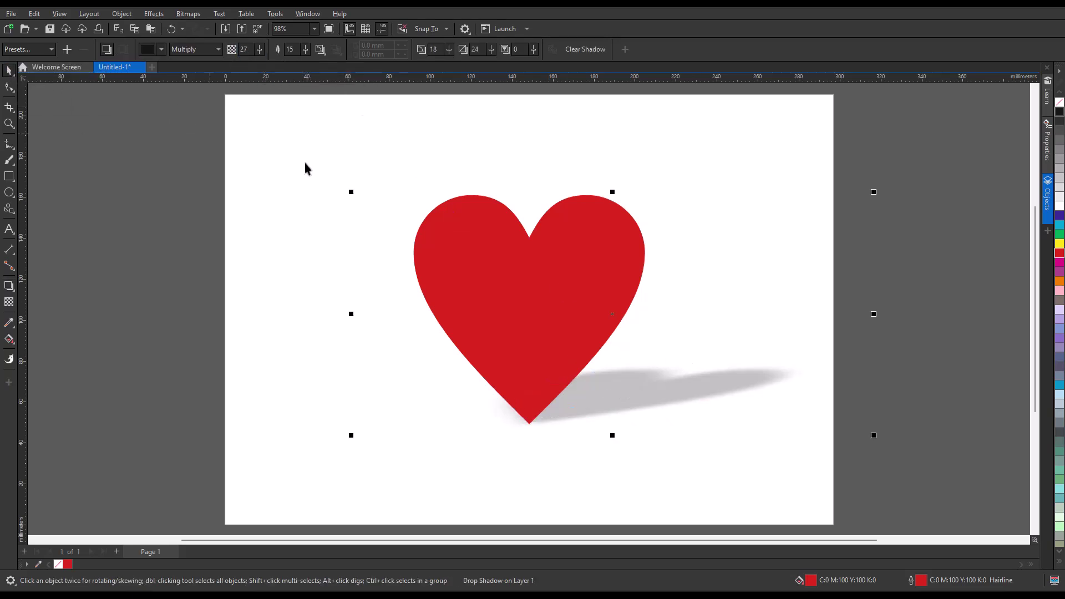
pyautogui.rightClick(730, 387)
pyautogui.click(791, 392)
pyautogui.click(499, 497)
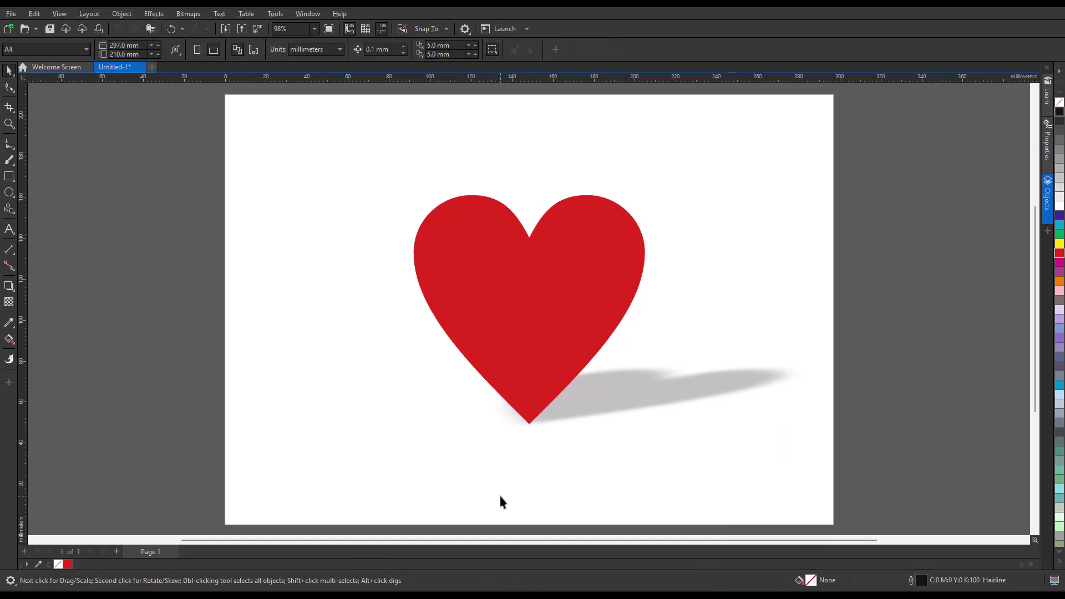
# - Apply an inner shadow to the red heart, dragging up from its centre
pyautogui.click(521, 310)
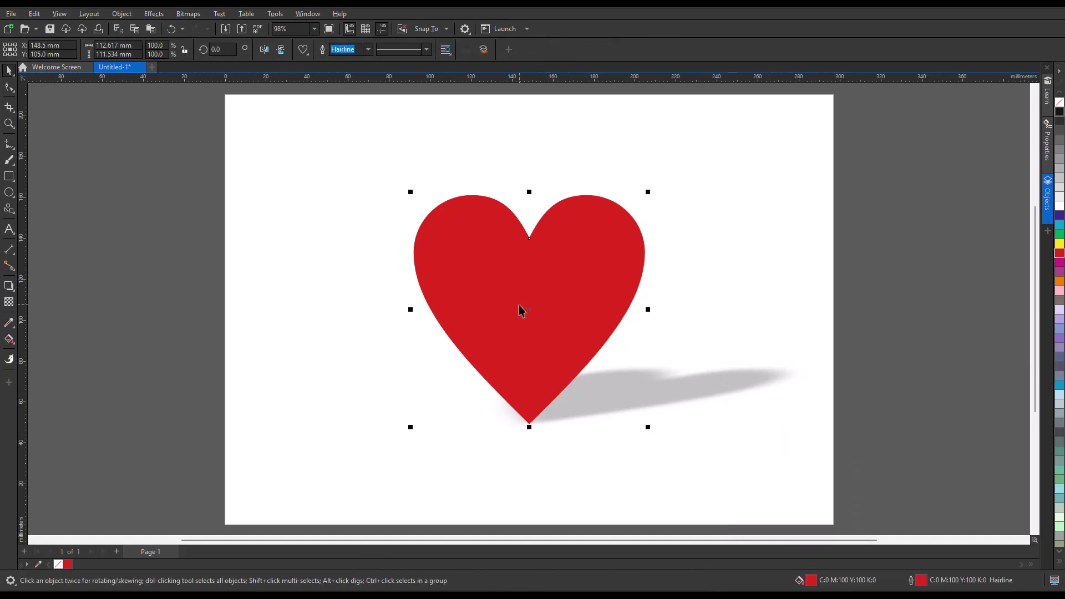
pyautogui.click(10, 287)
pyautogui.click(34, 287)
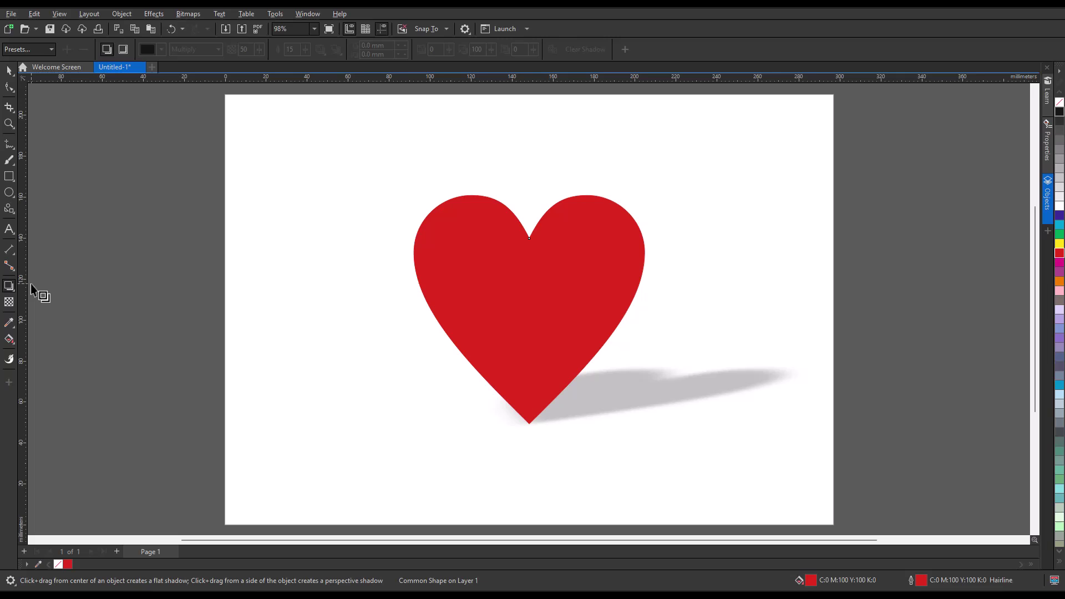
pyautogui.click(123, 49)
pyautogui.moveTo(530, 309); pyautogui.dragTo(530, 252)
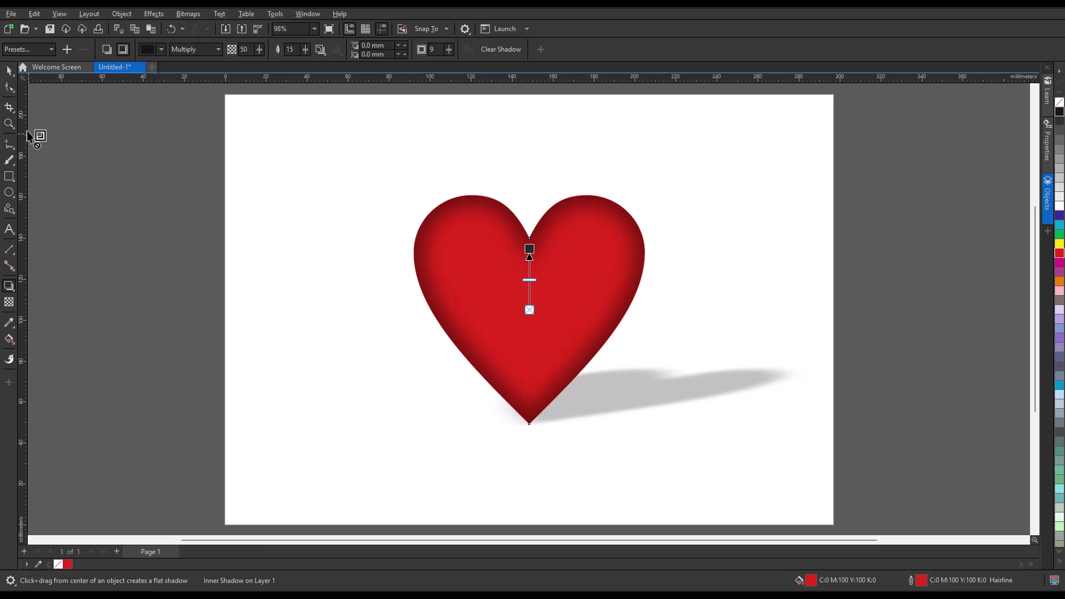
pyautogui.click(9, 71)
pyautogui.click(272, 266)
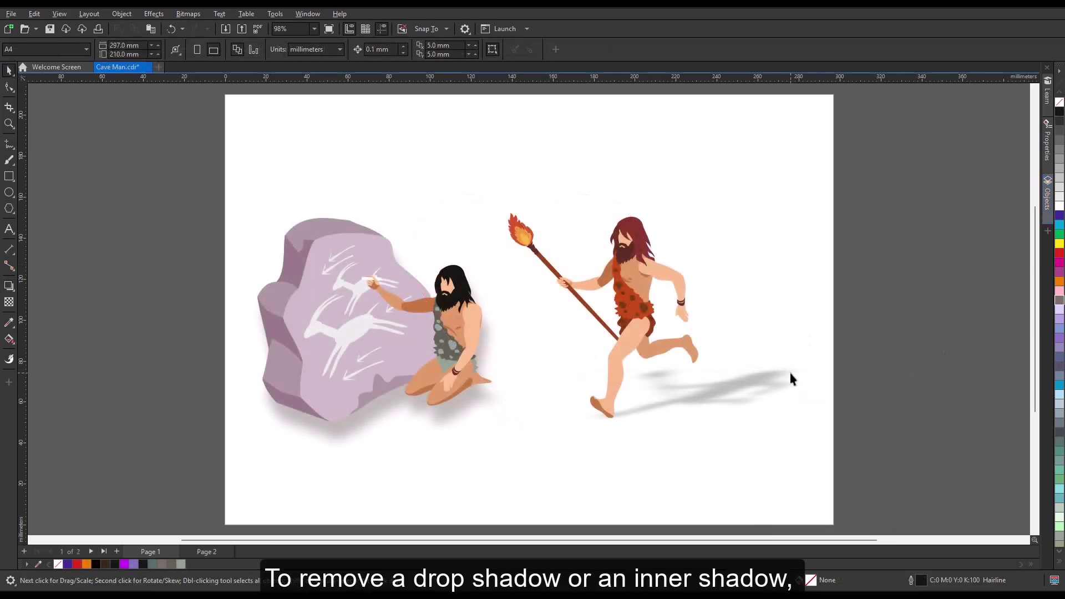
# - Clear the running caveman's drop shadow with Object > Clear Shadow
pyautogui.click(766, 374)
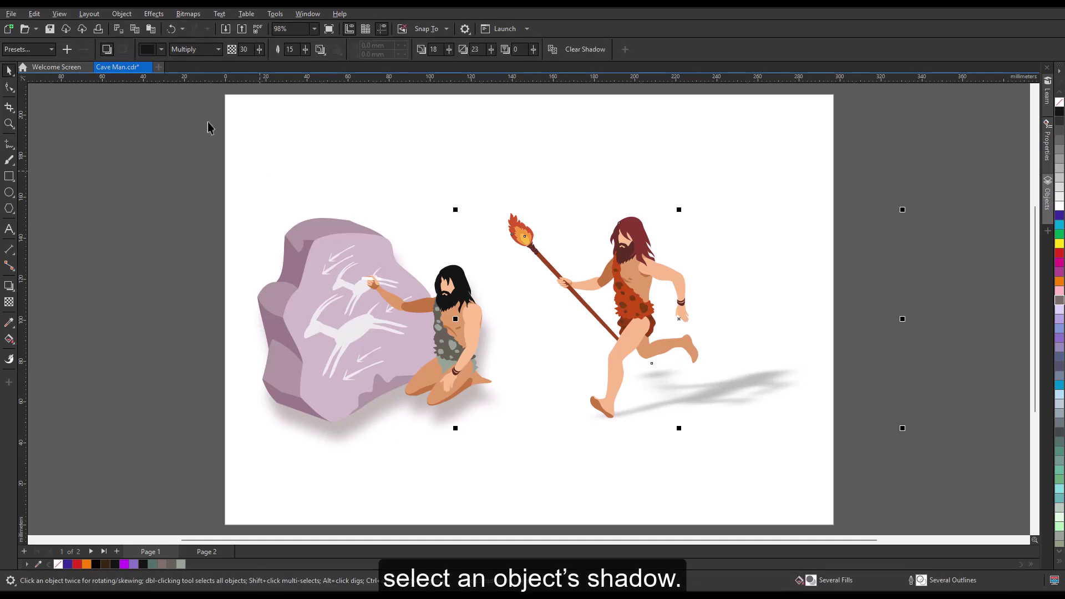
pyautogui.click(121, 14)
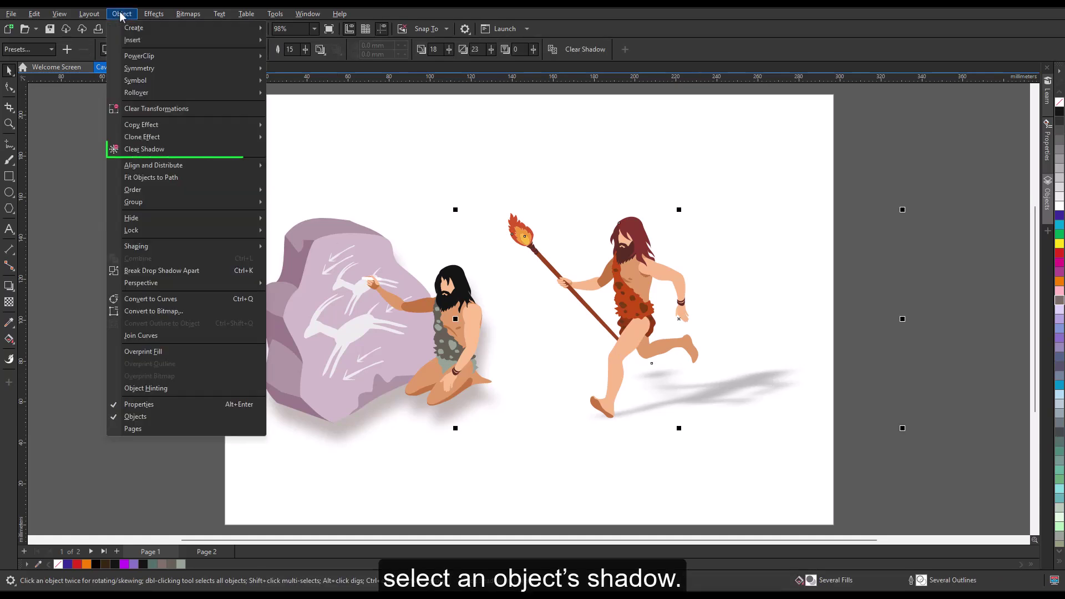
pyautogui.click(175, 150)
# - Clear the drop shadow from the rock and kneeling caveman via the property bar
pyautogui.click(753, 258)
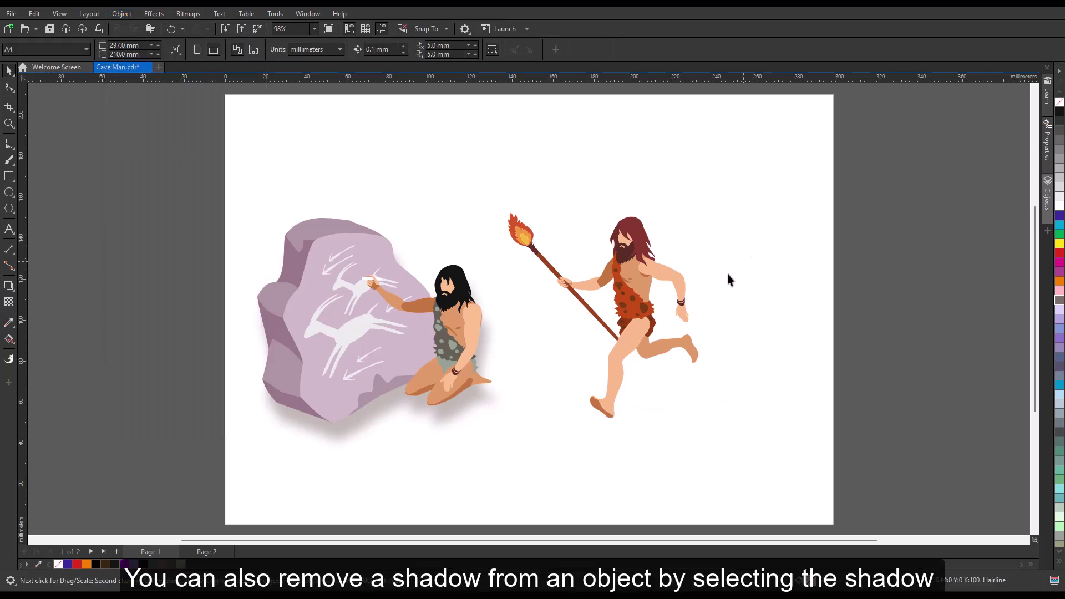
pyautogui.click(472, 398)
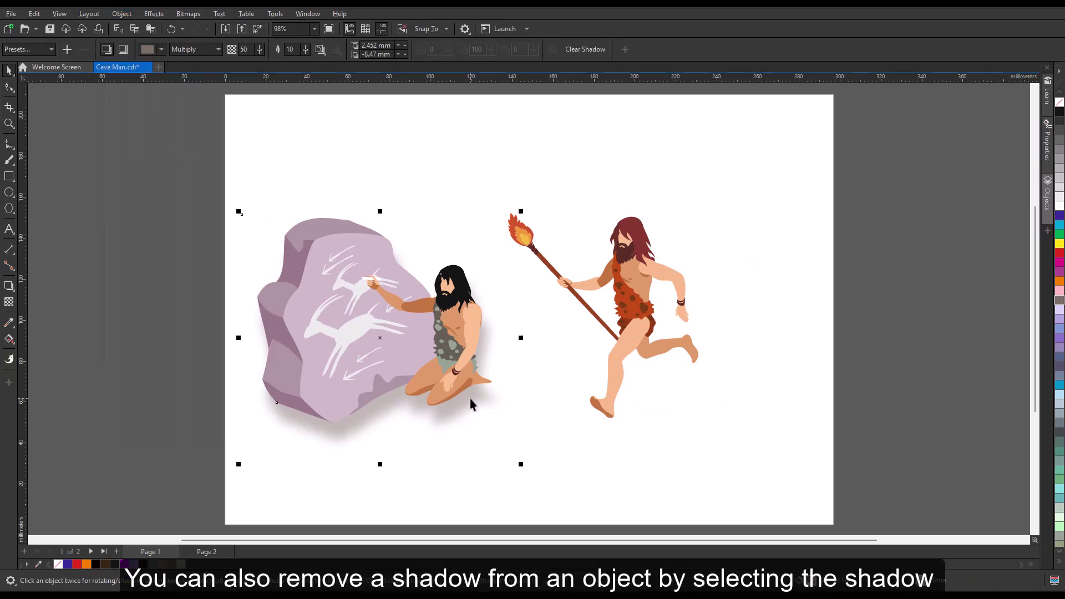
pyautogui.click(585, 51)
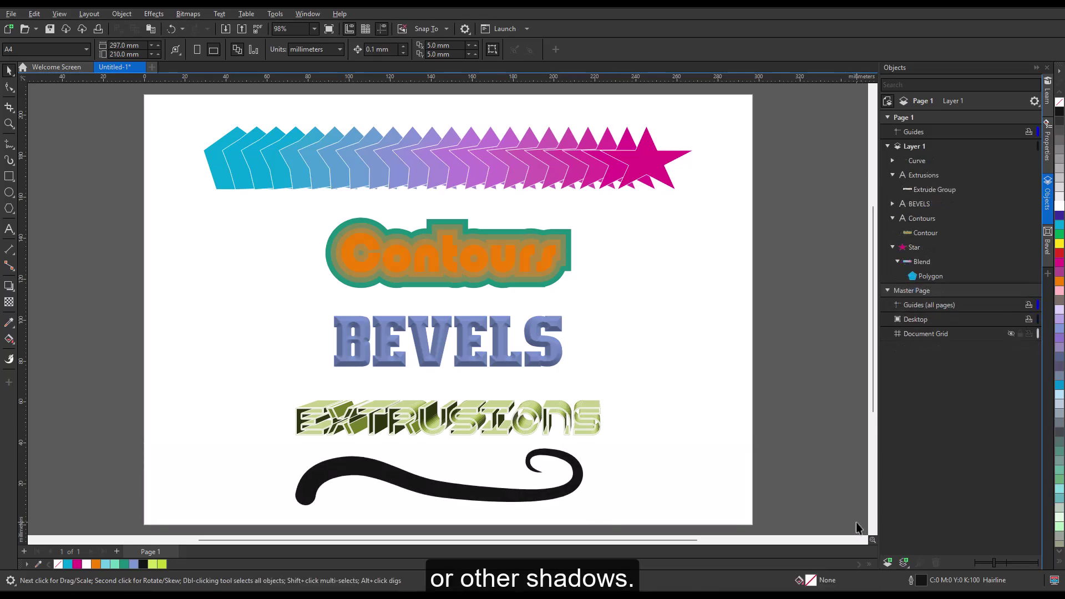
# - Cast a perspective shadow from the top night-sky photo and warp the lower photo with the wavy envelope preset
pyautogui.click(9, 285)
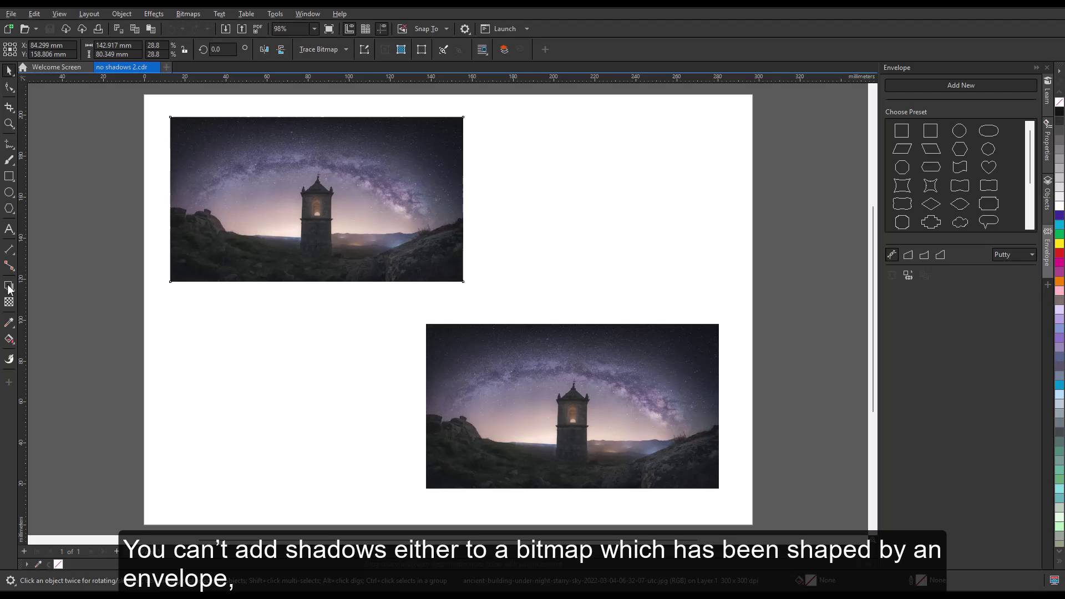
pyautogui.moveTo(317, 117); pyautogui.dragTo(336, 288)
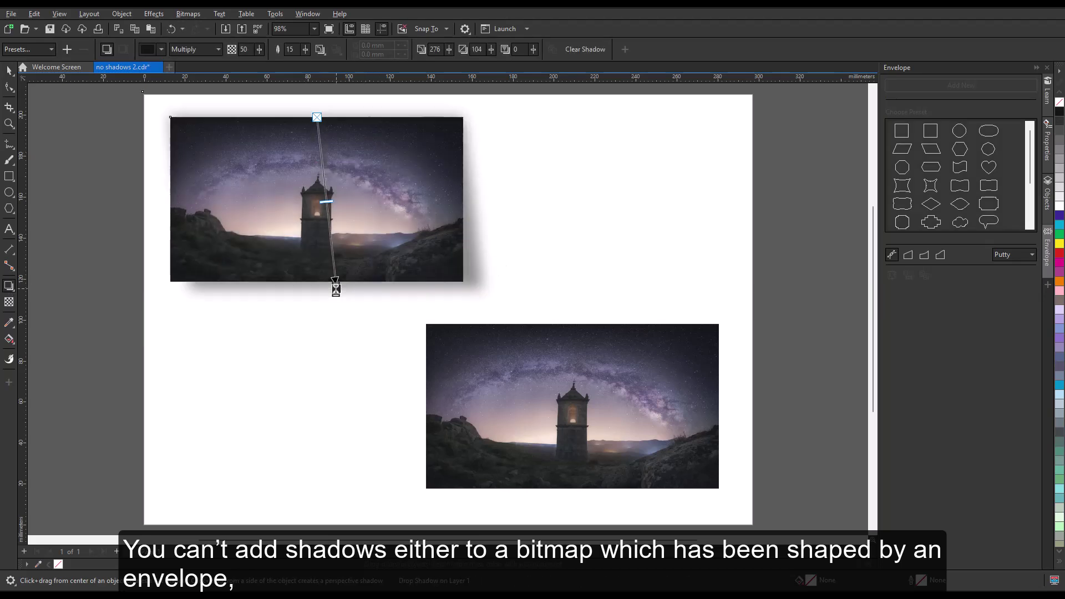
pyautogui.click(617, 377)
pyautogui.press('space')
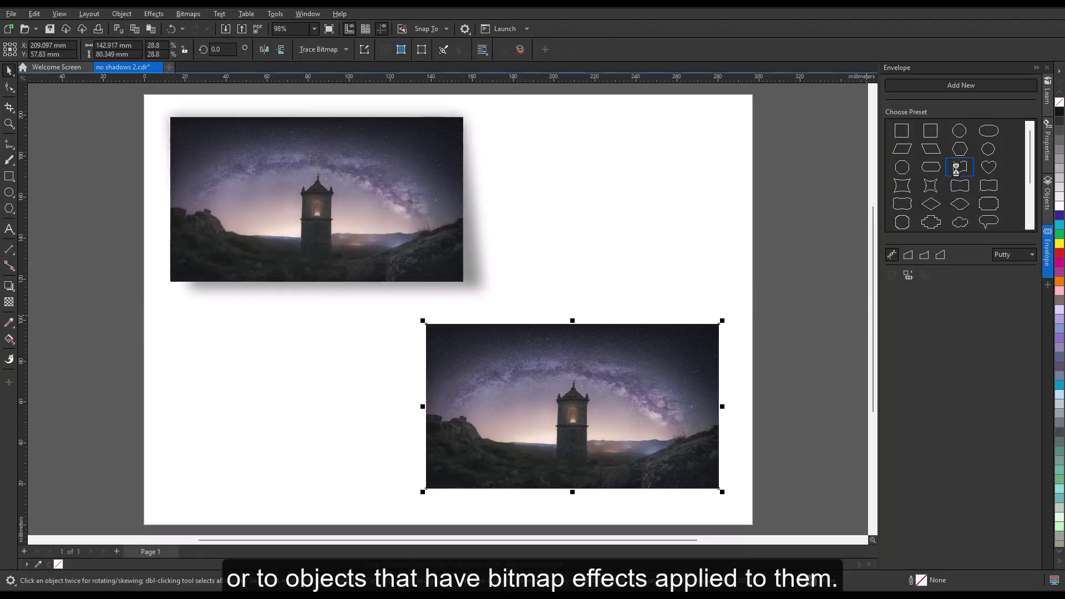
pyautogui.click(955, 166)
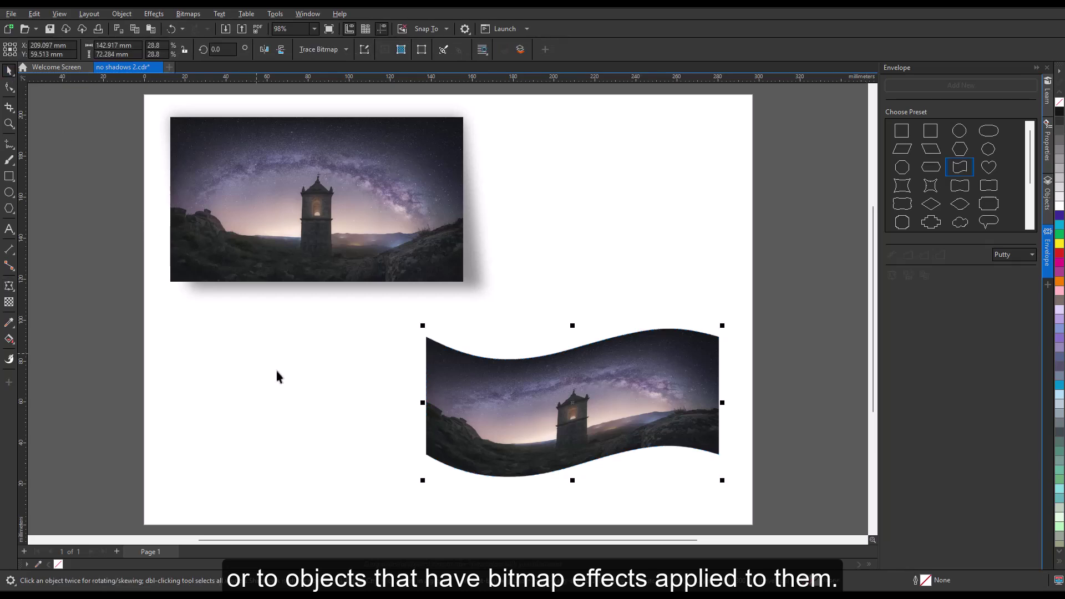
pyautogui.click(9, 286)
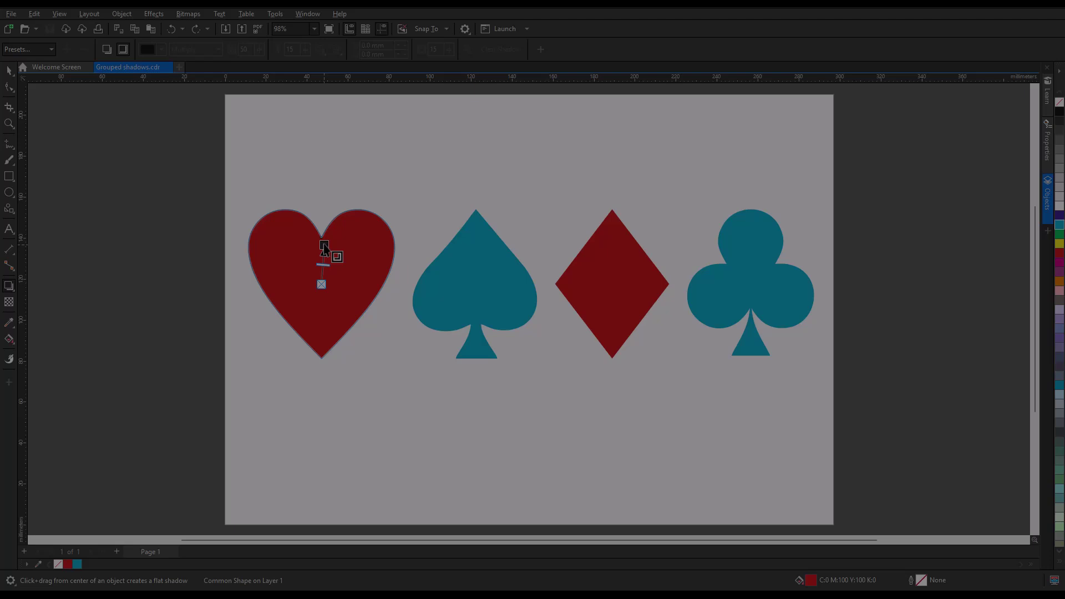
# - Add inner shadows to the heart, spade, diamond and club
pyautogui.moveTo(324, 248); pyautogui.dragTo(322, 244)
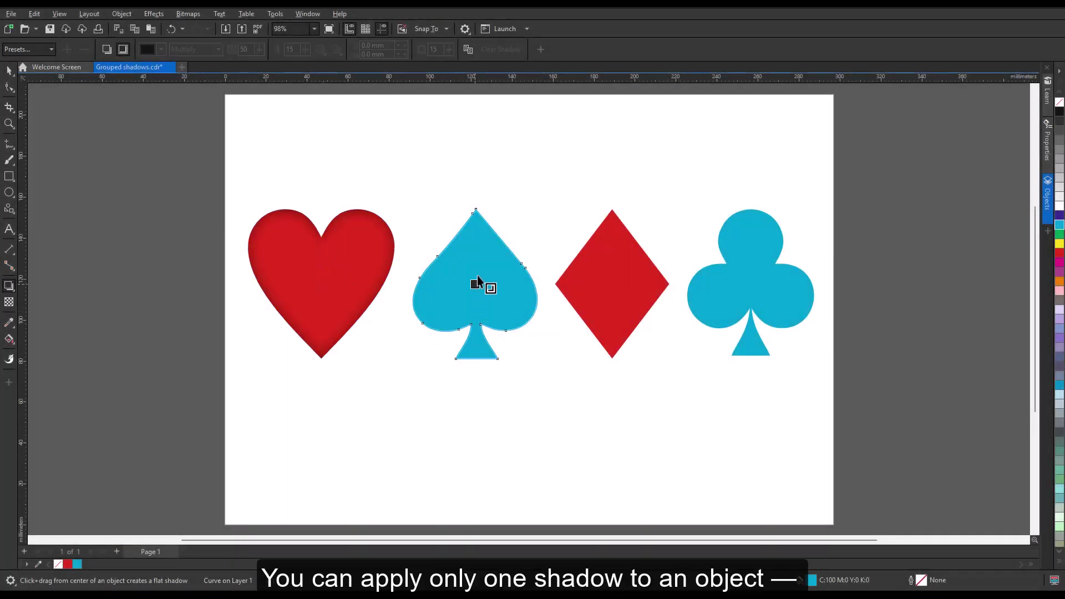
pyautogui.moveTo(477, 282); pyautogui.dragTo(477, 222)
pyautogui.click(612, 282)
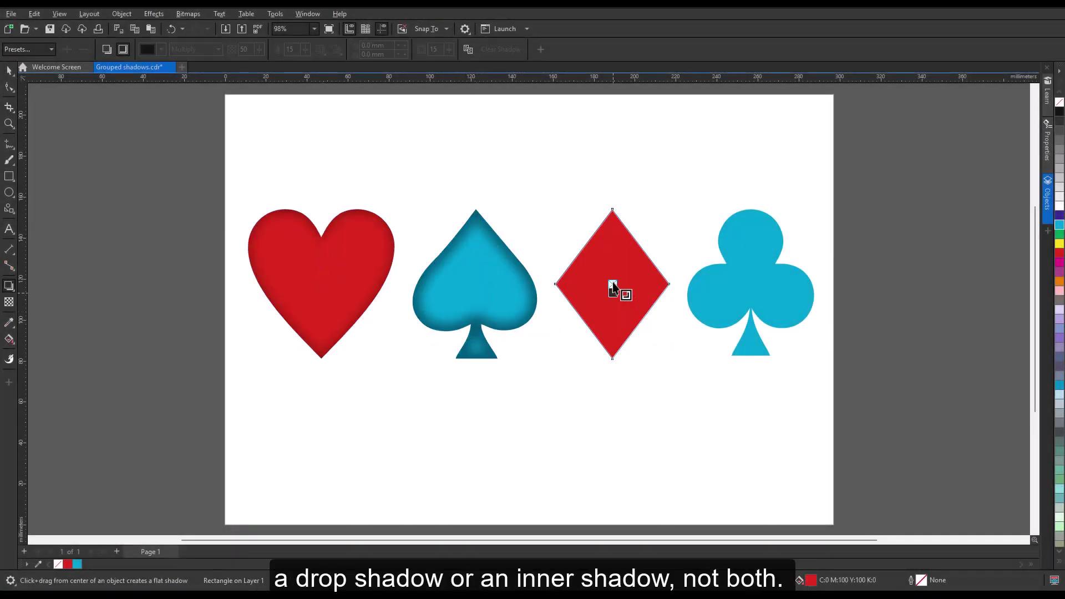
pyautogui.moveTo(611, 225); pyautogui.dragTo(612, 225)
pyautogui.click(751, 288)
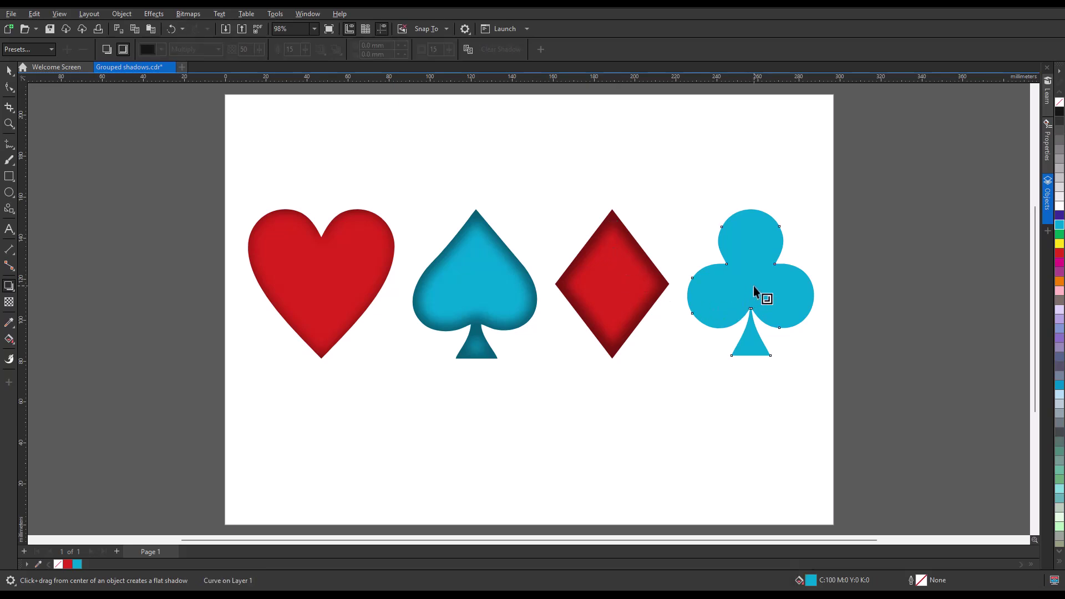
pyautogui.moveTo(752, 284); pyautogui.dragTo(750, 217)
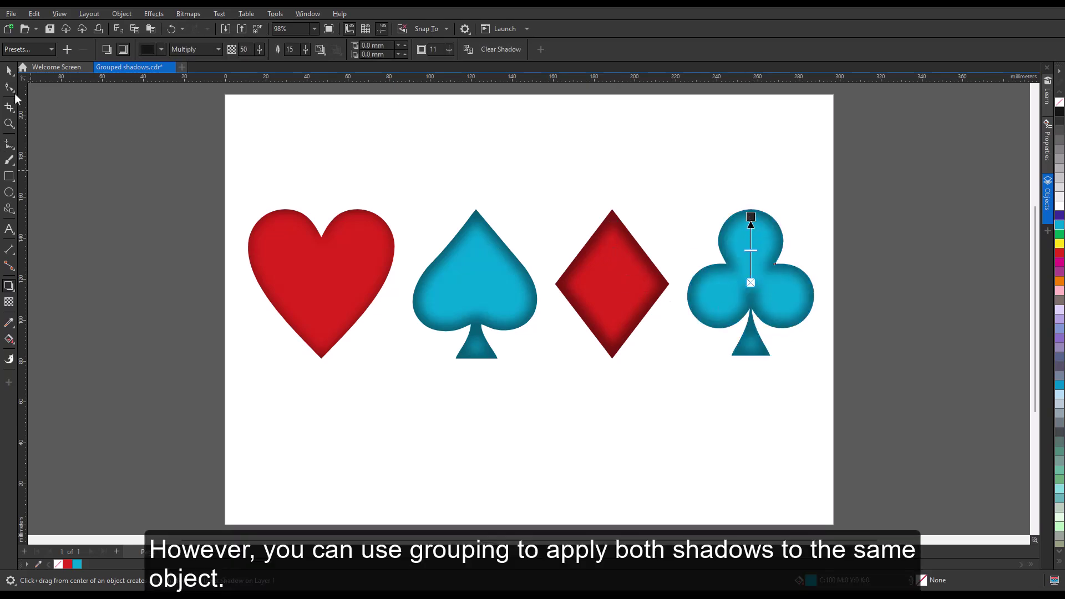
# - Group the four suits and cast a soft drop shadow beneath them at opacity 21
pyautogui.click(9, 70)
pyautogui.moveTo(168, 165); pyautogui.dragTo(886, 420)
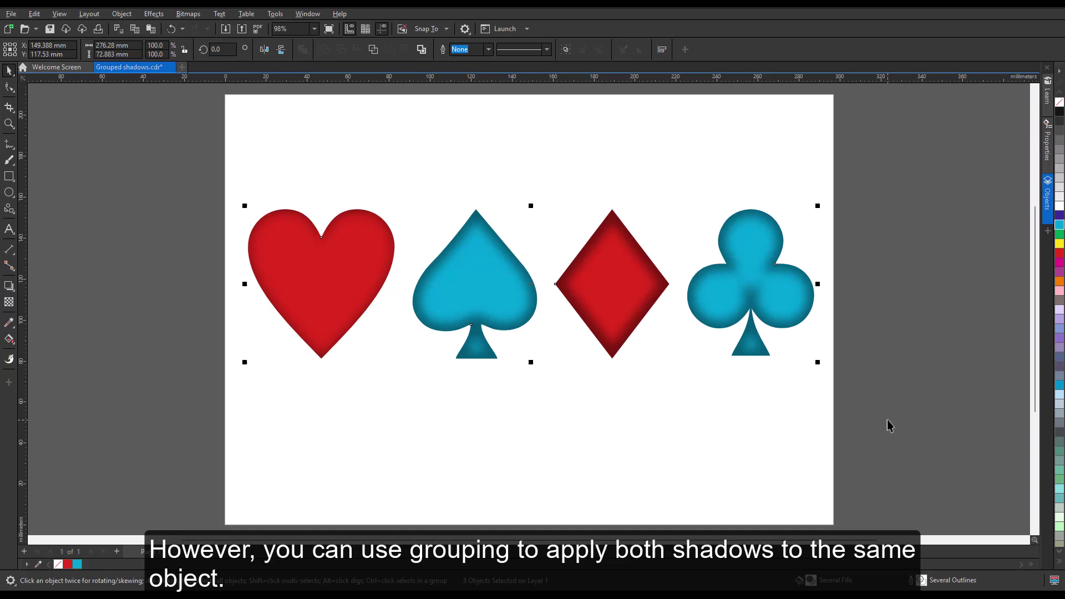
pyautogui.click(566, 49)
pyautogui.click(9, 286)
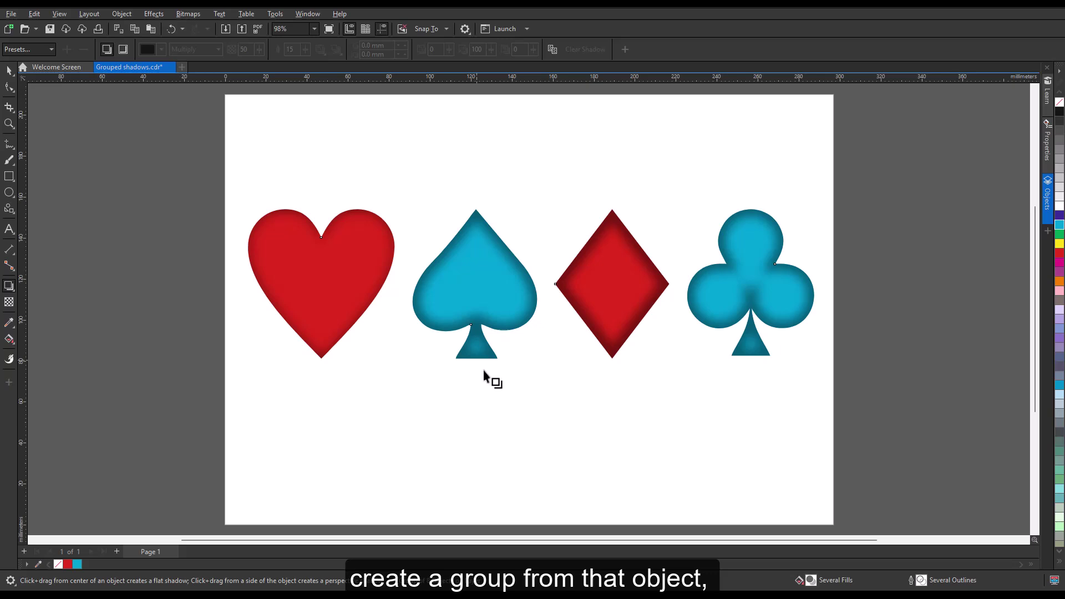
pyautogui.moveTo(531, 360); pyautogui.dragTo(565, 437)
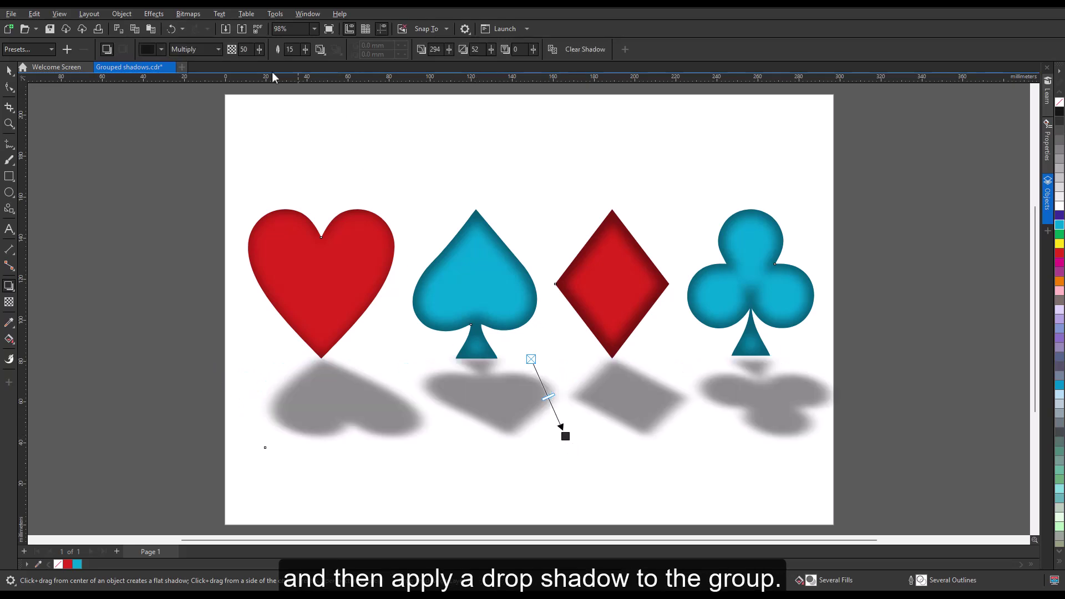
pyautogui.press('Return')
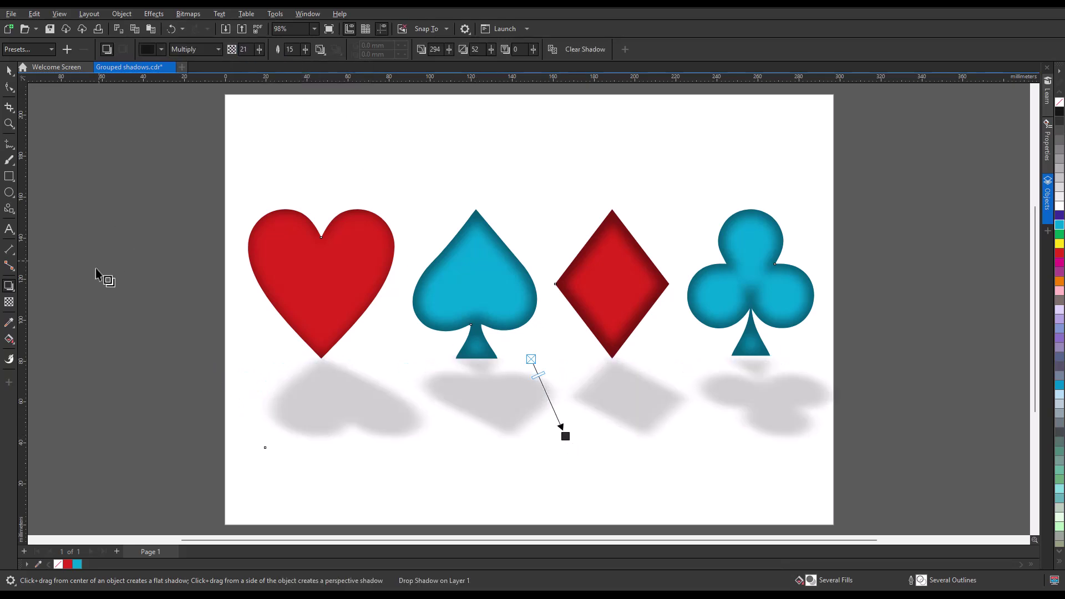